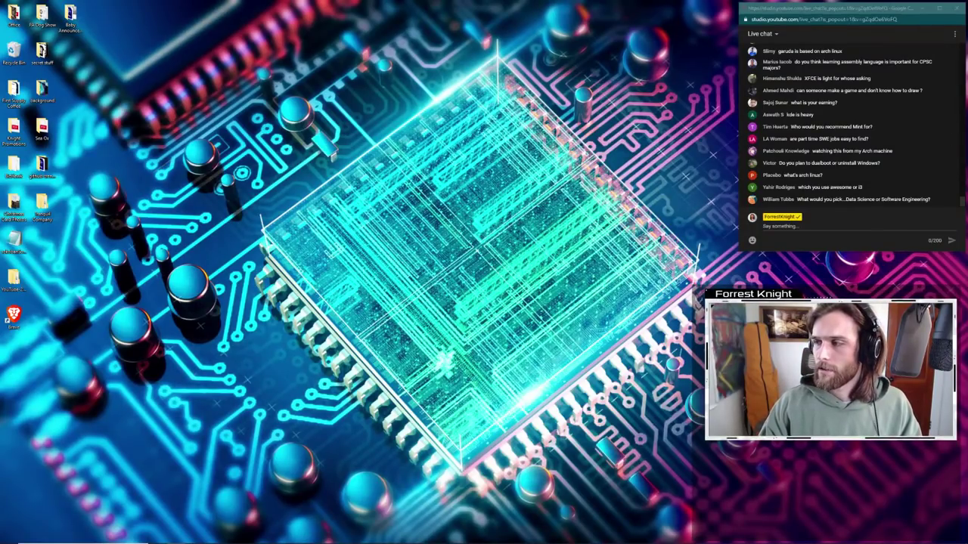
- Search the installed applications for "virtu" and launch Oracle VM VirtualBox
{"action": "key", "text": "super"}
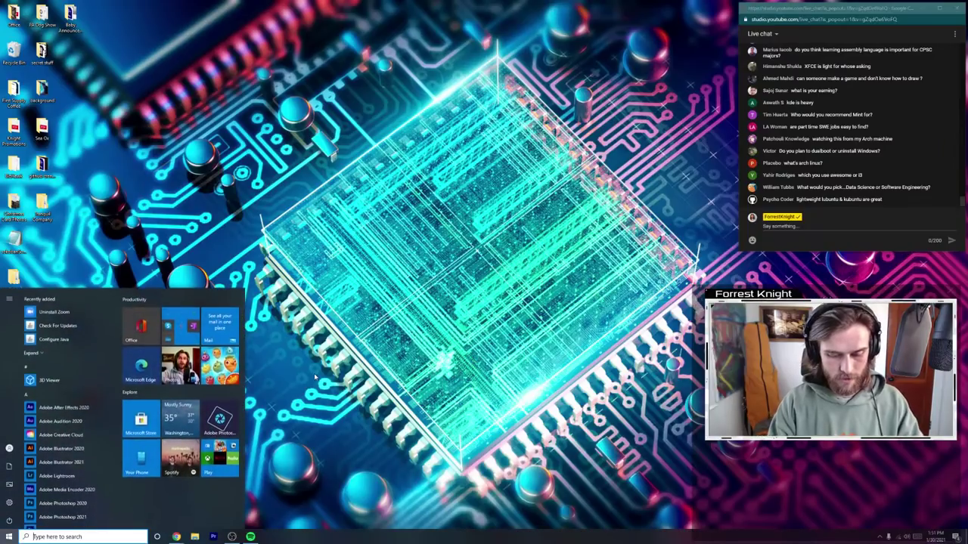
{"action": "type", "text": "virtu"}
{"action": "key", "text": "Return"}
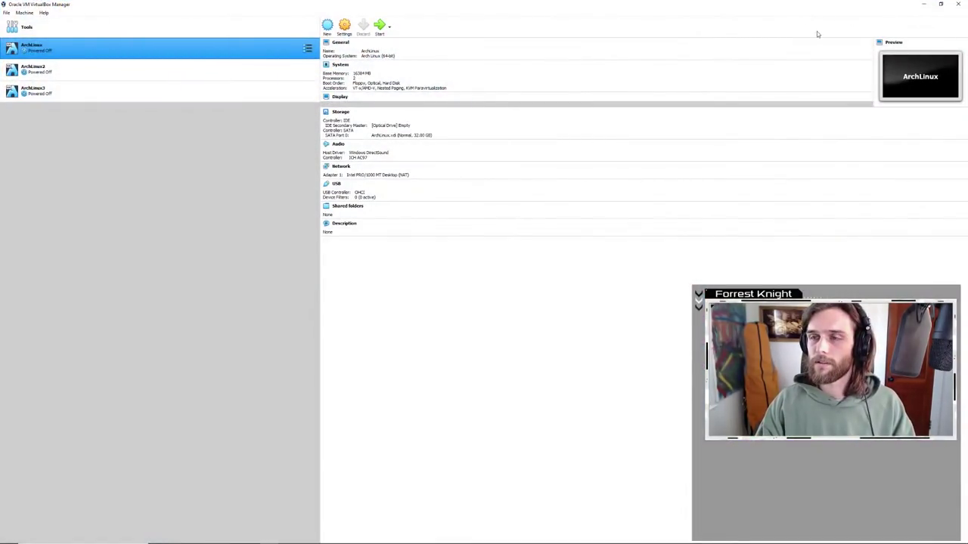
- Clear the live chat window out of the way of VirtualBox Manager
{"action": "left_click_drag", "start_coordinate": [821, 10], "coordinate": [967, 45]}
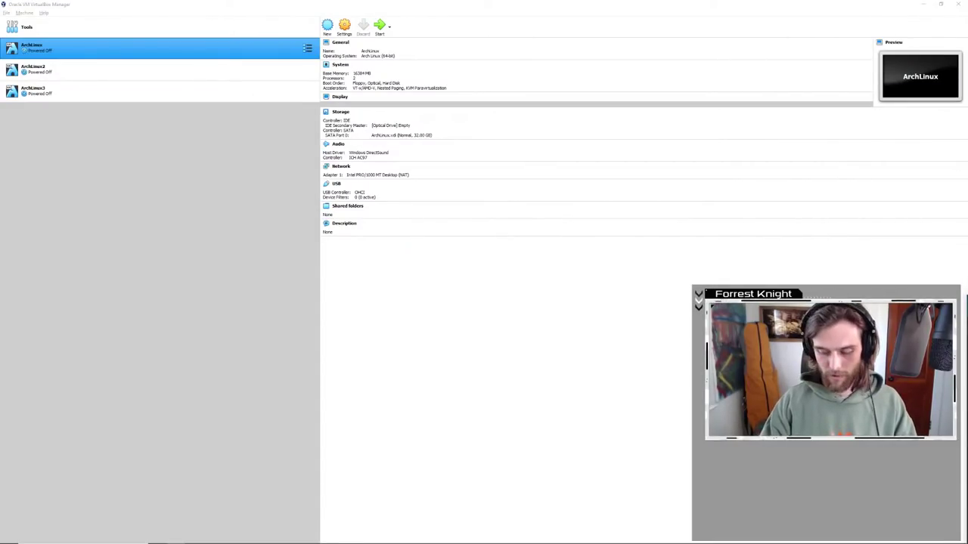
{"action": "key", "text": "super+Down"}
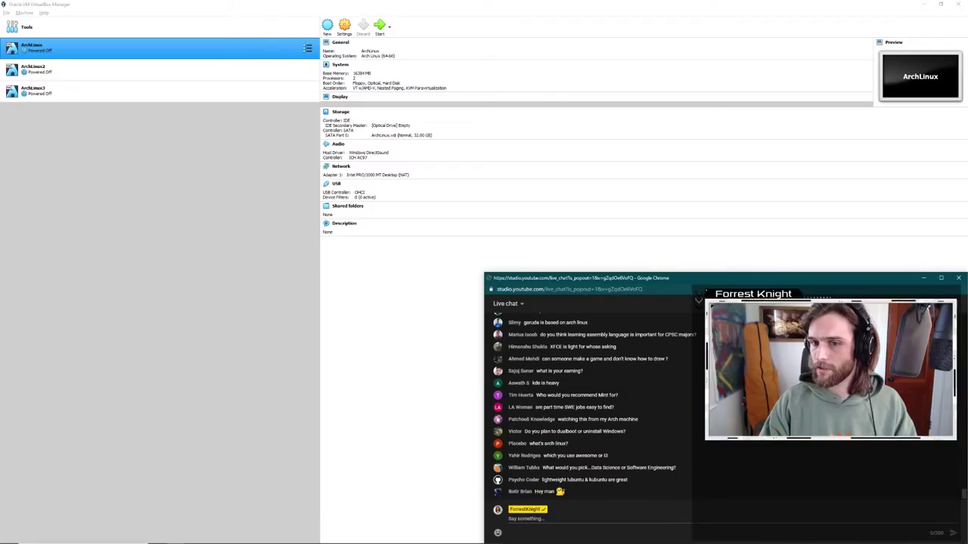
{"action": "key", "text": "super+Down"}
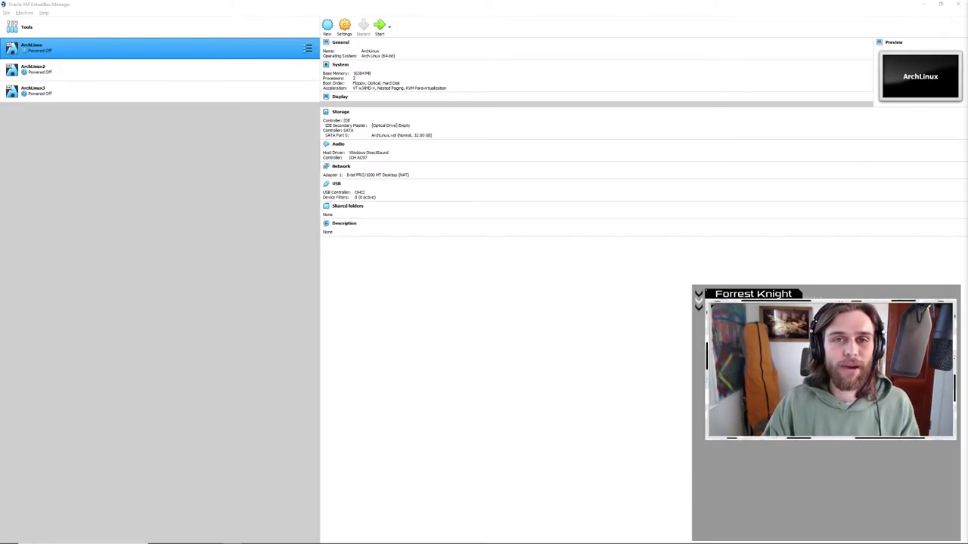
- Restore the VirtualBox Manager window from its maximized state and shrink it, leaving only the ArchLinux machine selected
{"action": "left_click", "coordinate": [41, 95], "text": "ctrl"}
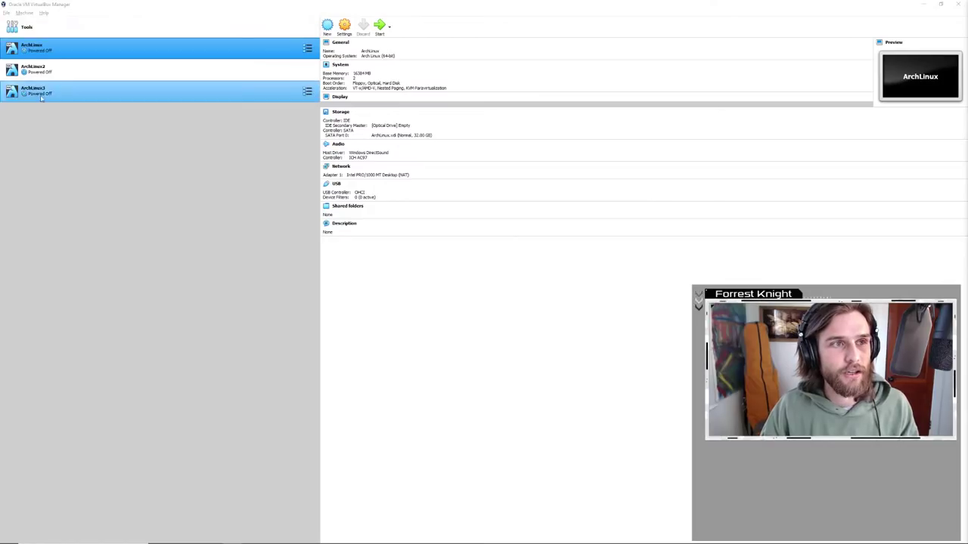
{"action": "left_click", "coordinate": [42, 97], "text": "ctrl"}
{"action": "double_click", "coordinate": [600, 6]}
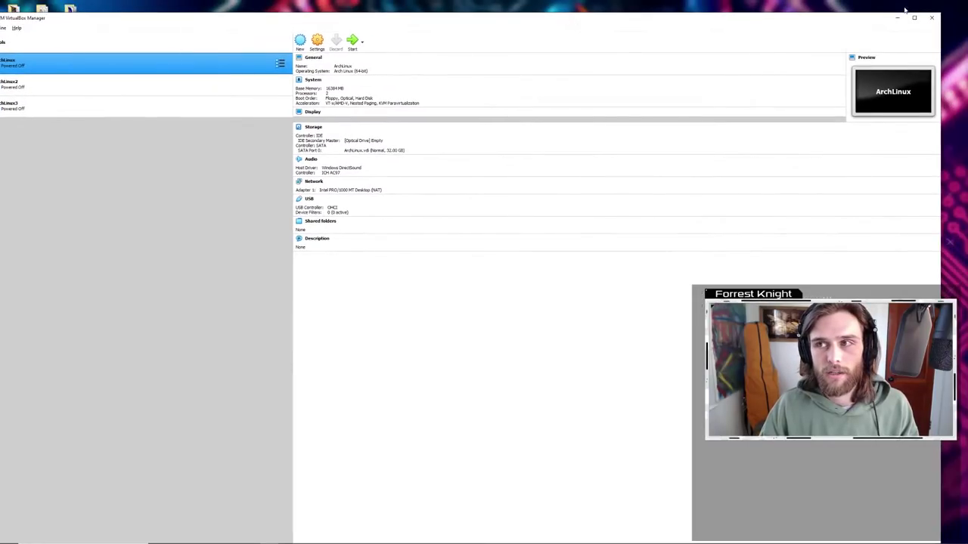
{"action": "left_click", "coordinate": [914, 16]}
{"action": "left_click", "coordinate": [916, 6]}
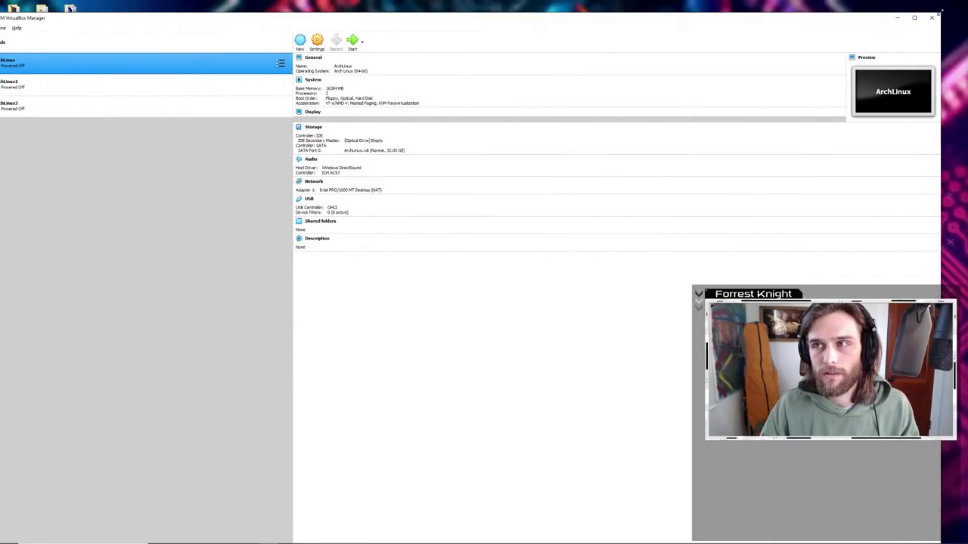
{"action": "left_click_drag", "start_coordinate": [940, 11], "coordinate": [507, 7]}
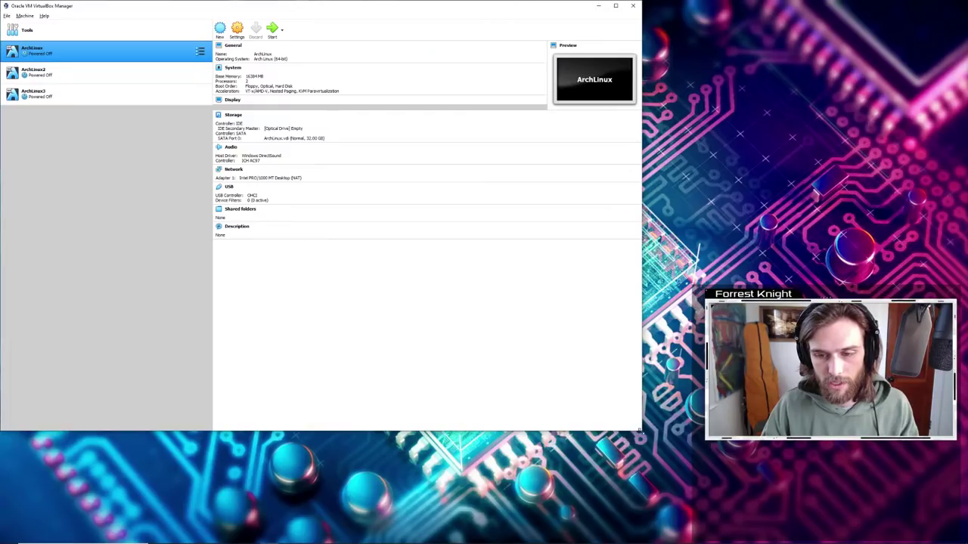
- Bring VirtualBox Manager back over the desktop and adjust its position and height to fit the screen
{"action": "key", "text": "super+d"}
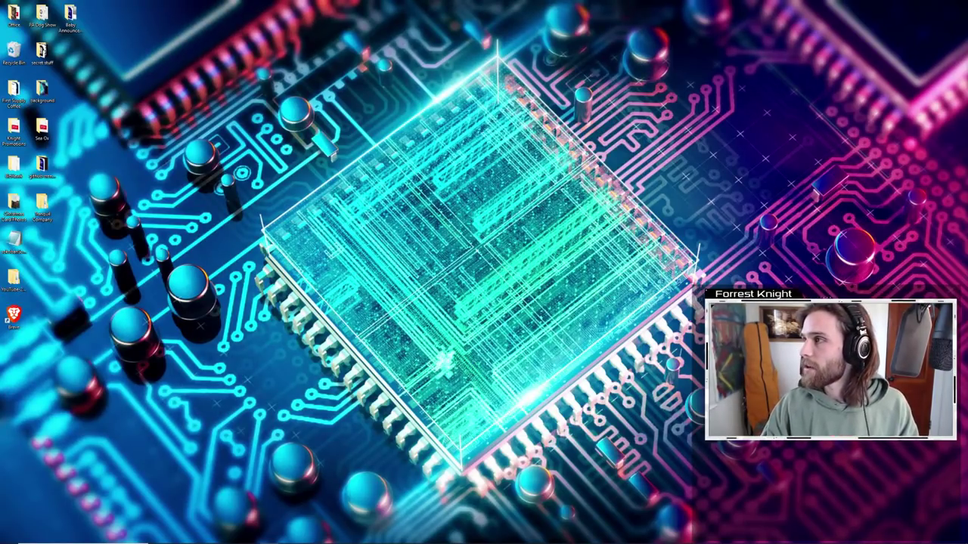
{"action": "key", "text": "super+d"}
{"action": "left_click_drag", "start_coordinate": [278, 49], "coordinate": [183, 118]}
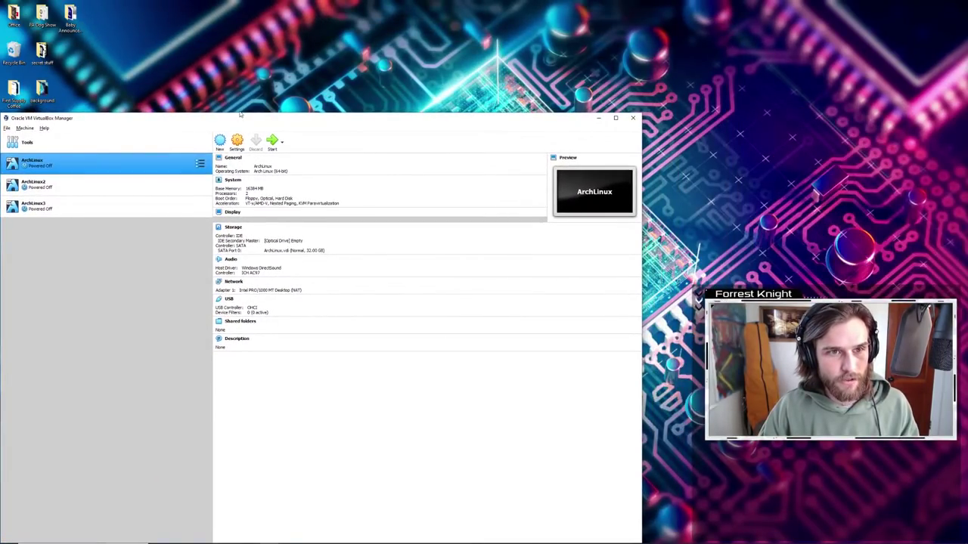
{"action": "left_click_drag", "start_coordinate": [242, 113], "coordinate": [245, 3]}
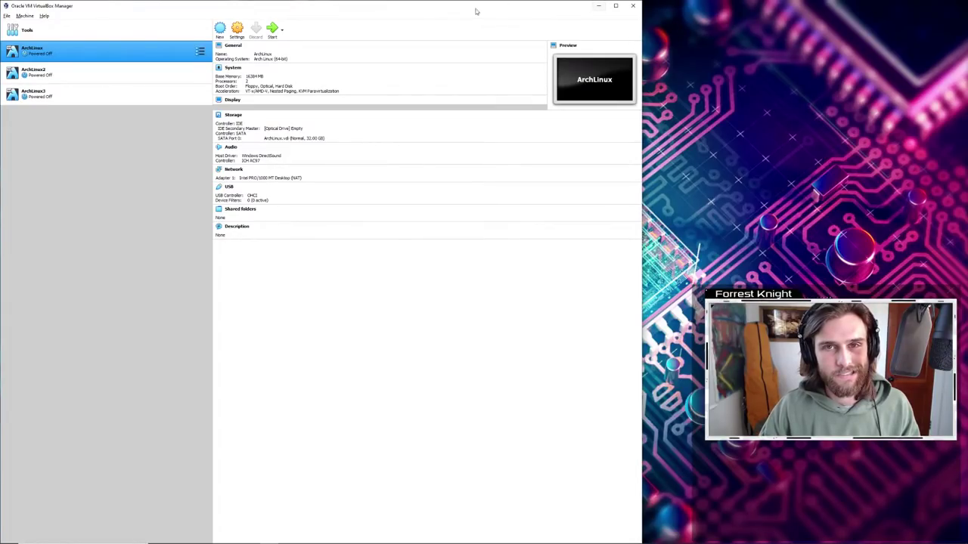
{"action": "left_click_drag", "start_coordinate": [478, 12], "coordinate": [339, 47]}
{"action": "left_click_drag", "start_coordinate": [540, 51], "coordinate": [510, 57]}
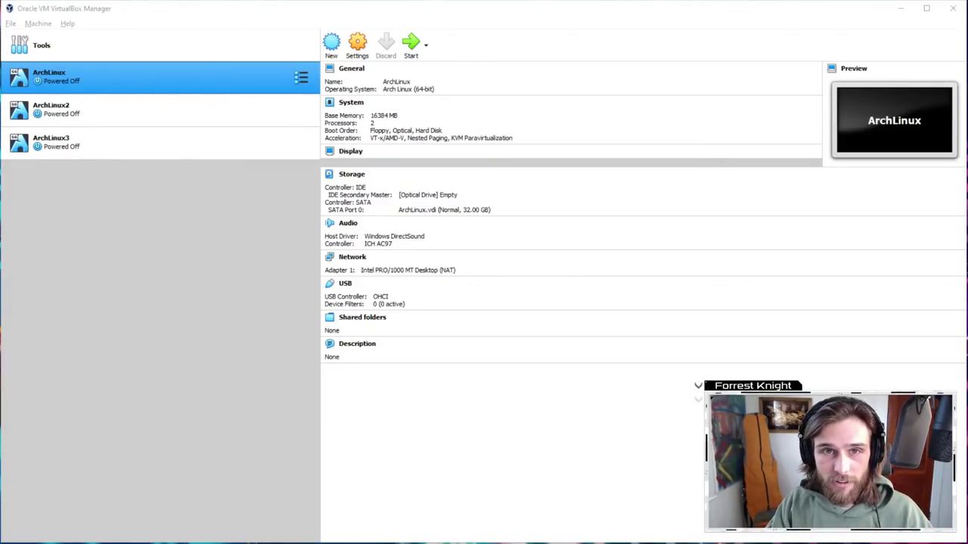
- Open the Windows display settings and set the size of text, apps and other items to 150%
{"action": "key", "text": "super"}
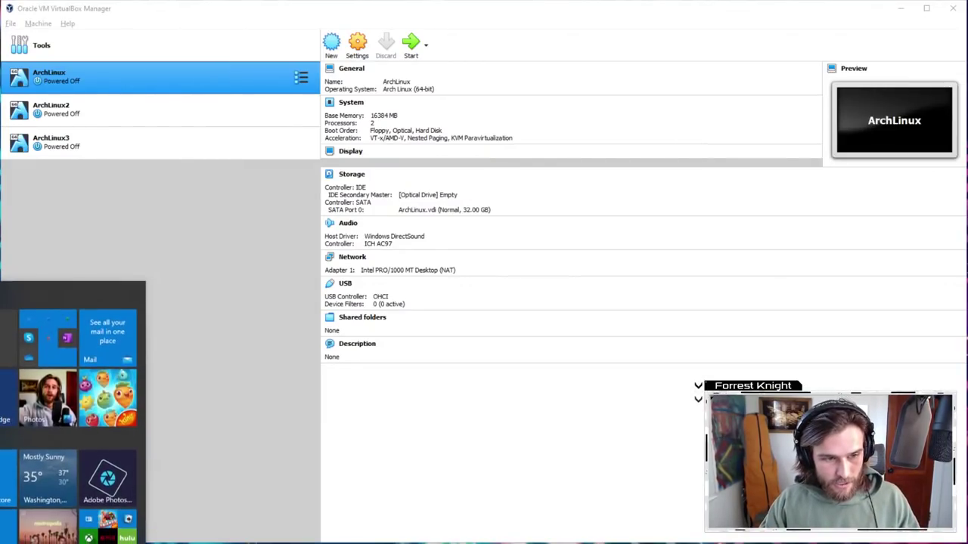
{"action": "type", "text": "resolution"}
{"action": "key", "text": "Return"}
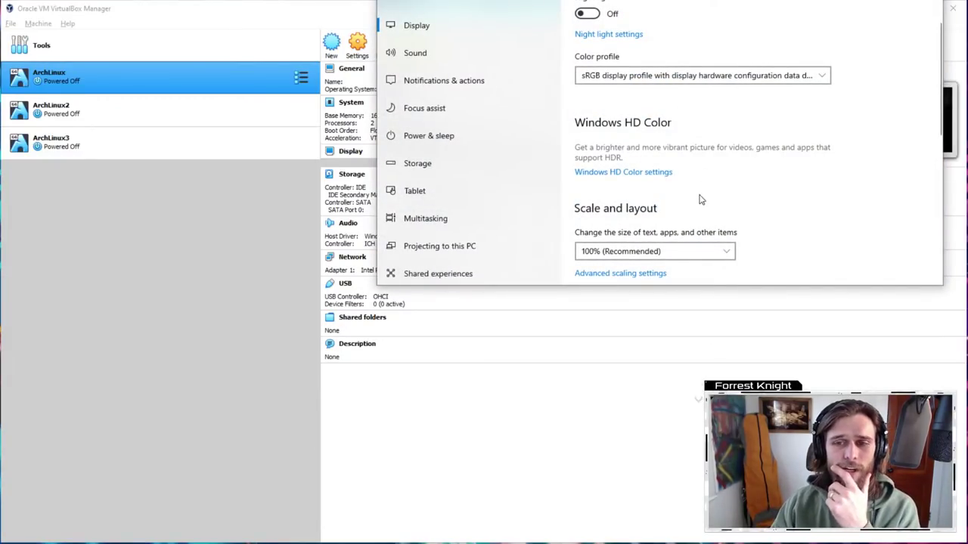
{"action": "scroll", "coordinate": [741, 233], "scroll_direction": "down", "scroll_amount": 3}
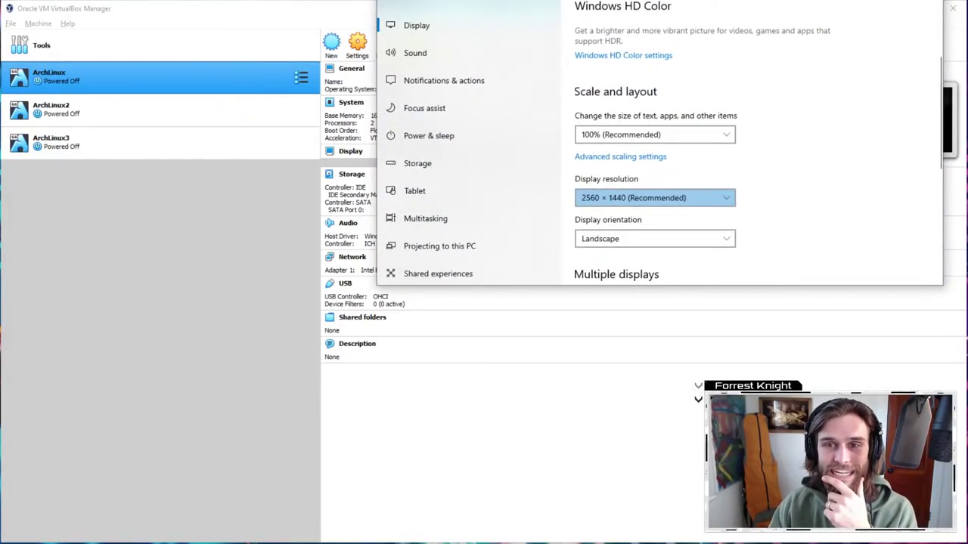
{"action": "left_click", "coordinate": [711, 136]}
{"action": "left_click", "coordinate": [809, 149]}
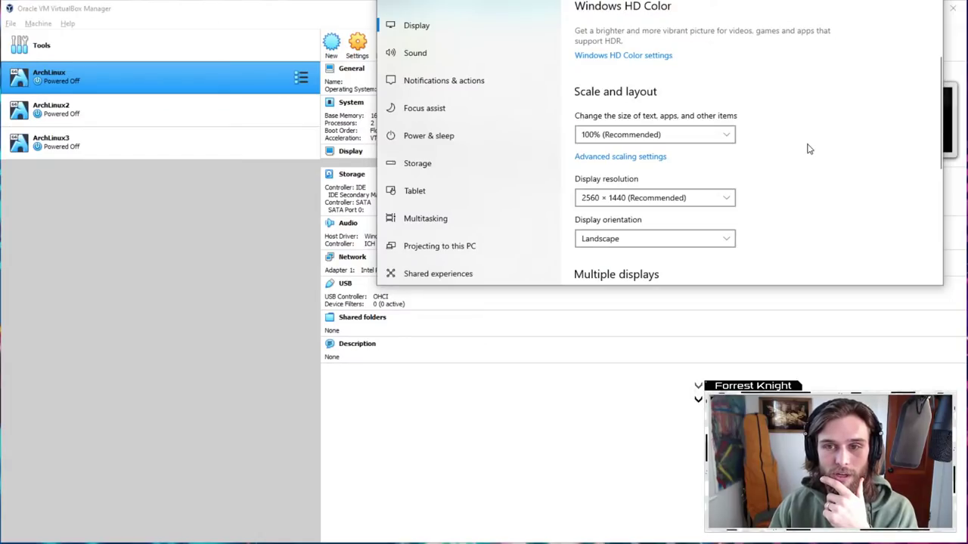
{"action": "left_click", "coordinate": [682, 199]}
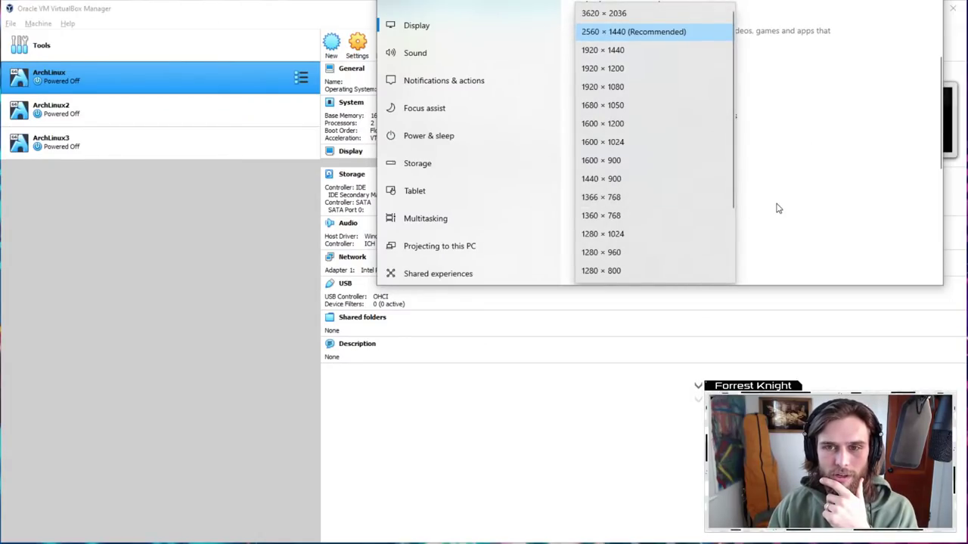
{"action": "left_click", "coordinate": [778, 206]}
{"action": "left_click", "coordinate": [641, 142]}
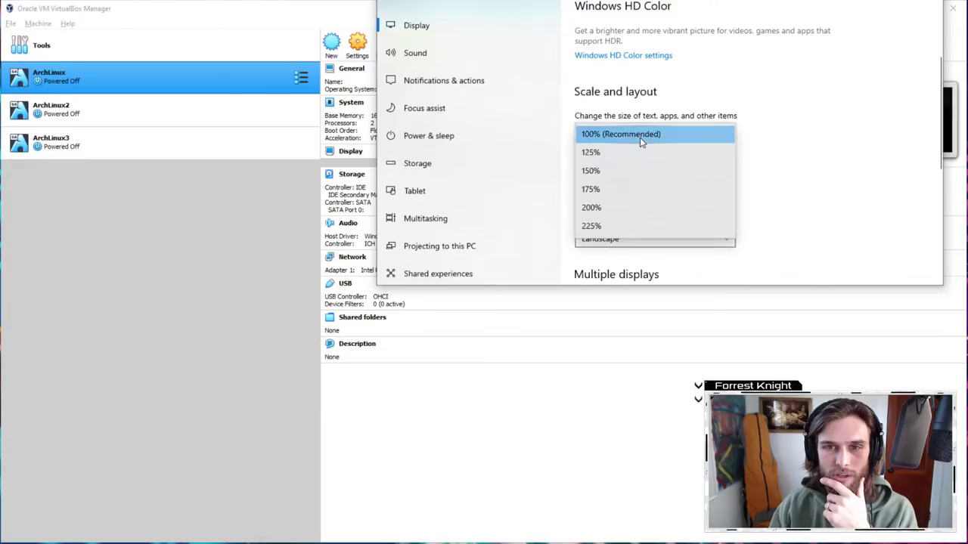
{"action": "left_click", "coordinate": [593, 170]}
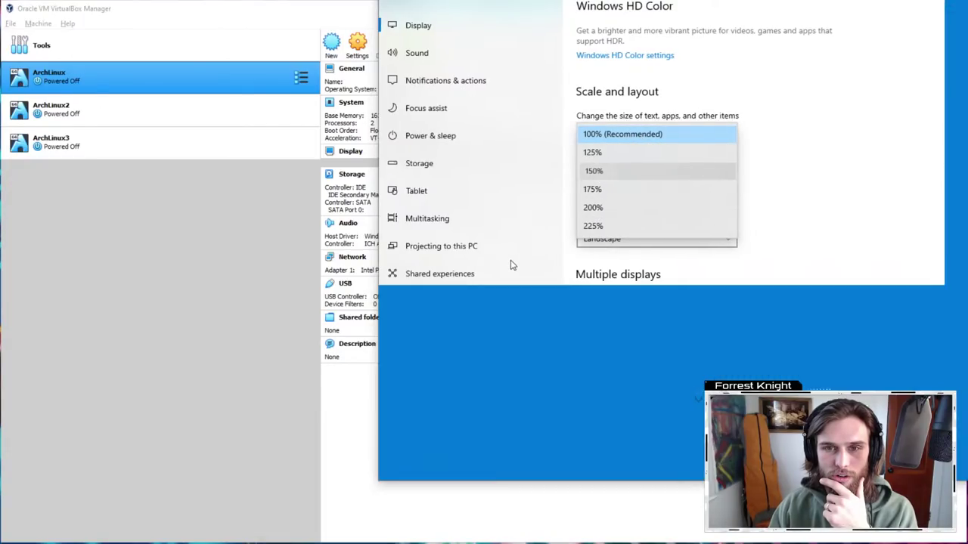
- Close VirtualBox Manager and relaunch Oracle VM VirtualBox so that it uses the new display scaling
{"action": "key", "text": "alt+F4"}
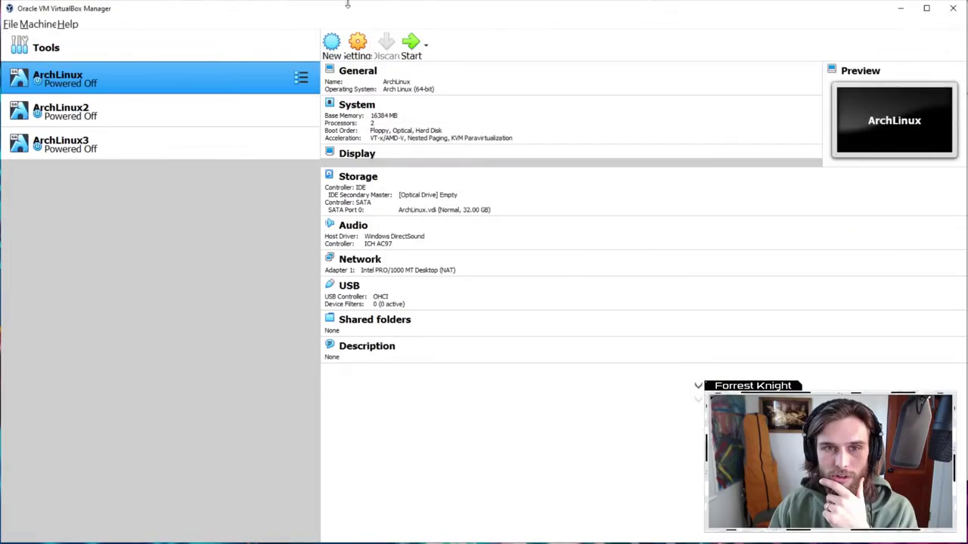
{"action": "left_click", "coordinate": [953, 9]}
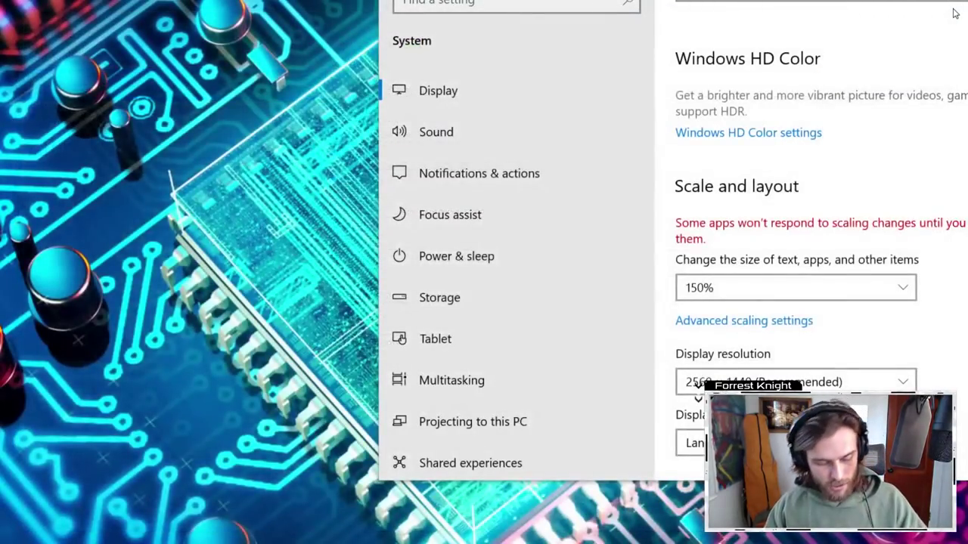
{"action": "key", "text": "super"}
{"action": "type", "text": "virtualbox"}
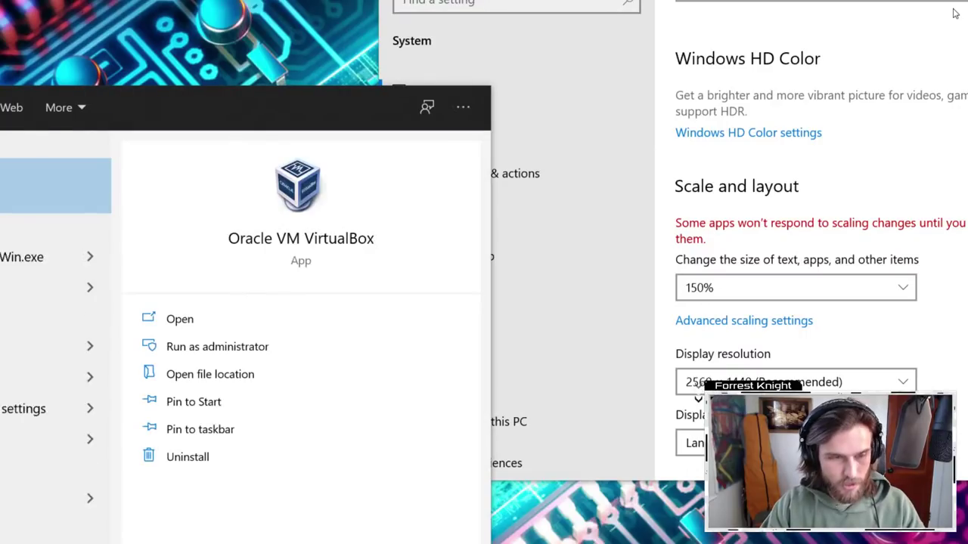
{"action": "key", "text": "Return"}
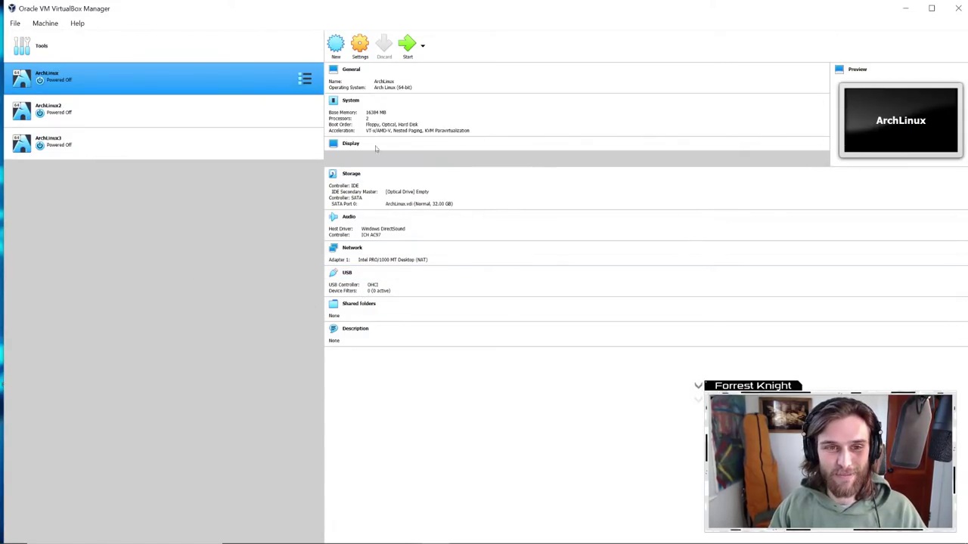
{"action": "left_click", "coordinate": [333, 49]}
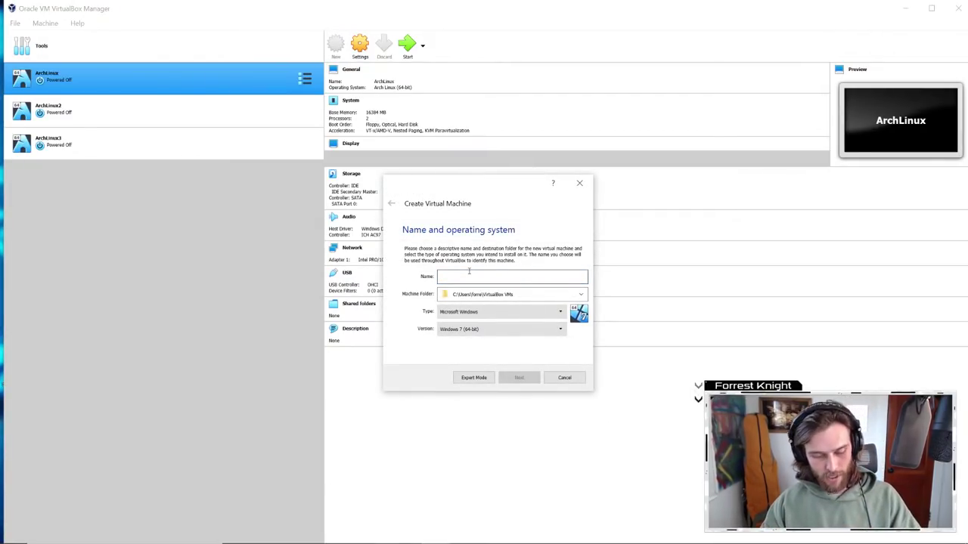
{"action": "type", "text": "ArchLi"}
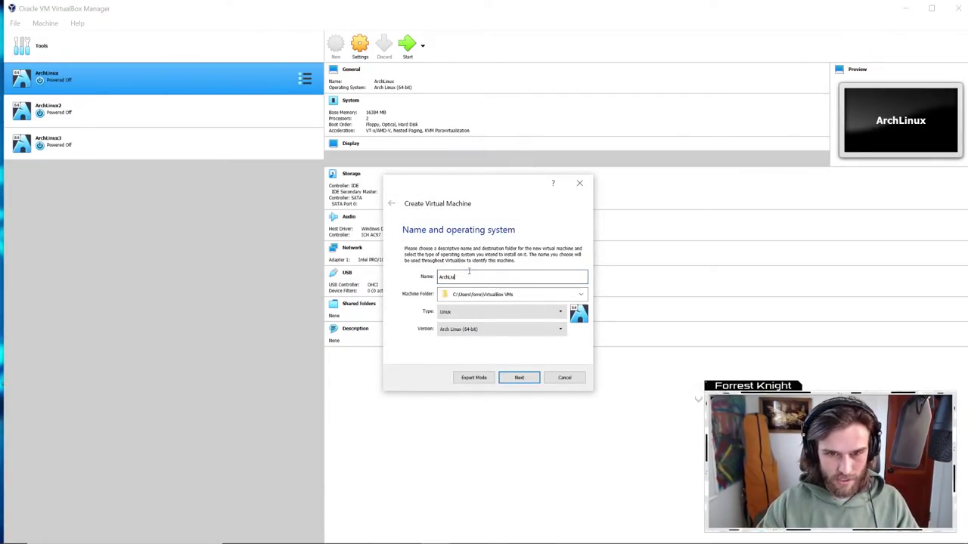
{"action": "type", "text": "nux"}
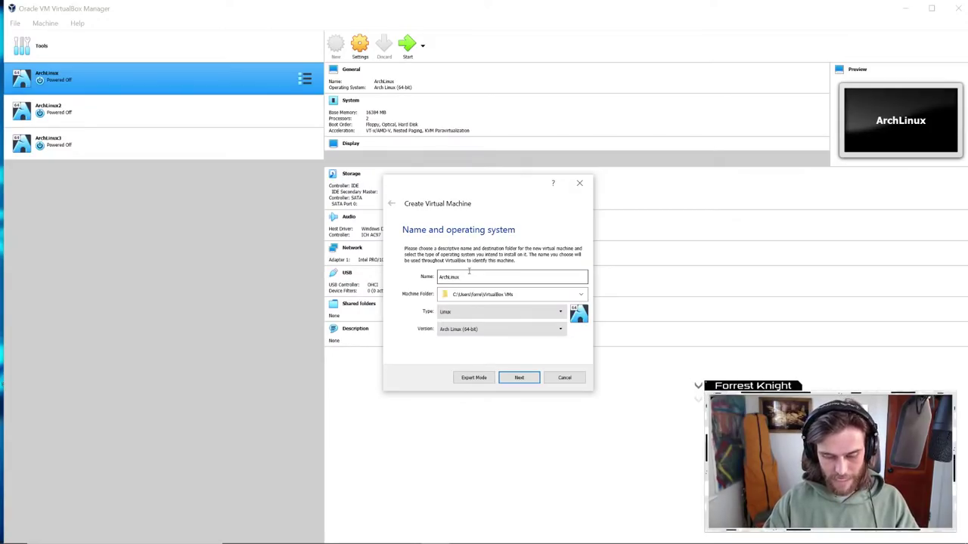
{"action": "type", "text": "VM"}
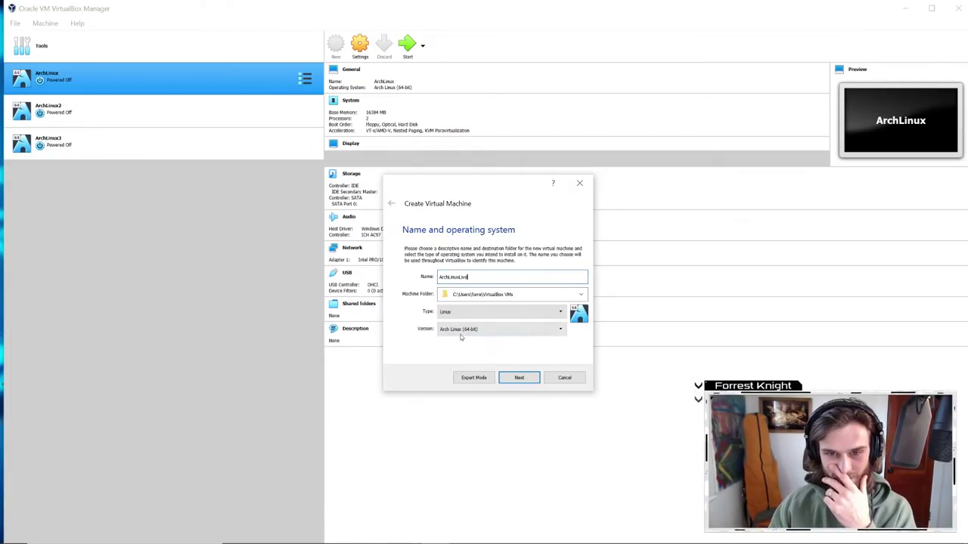
{"action": "left_click", "coordinate": [518, 378]}
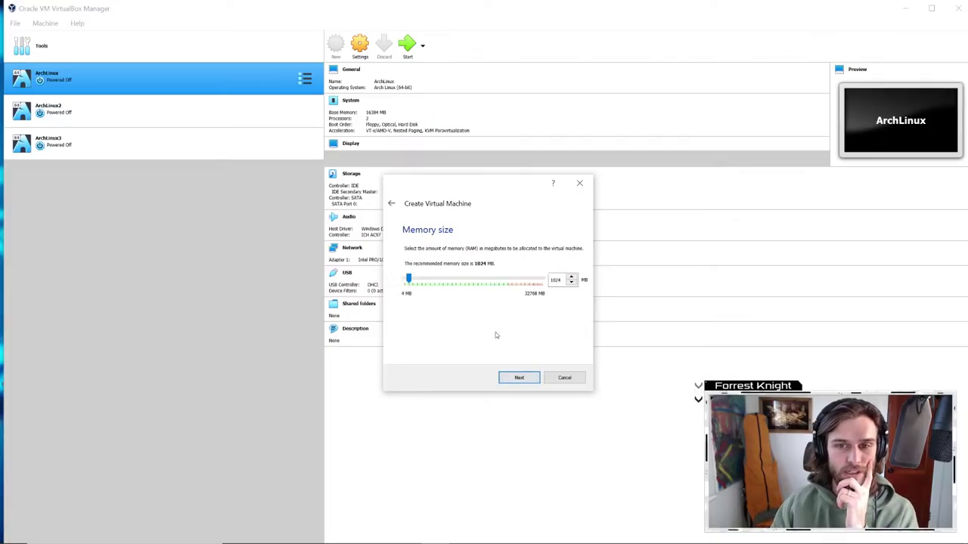
{"action": "left_click", "coordinate": [453, 280]}
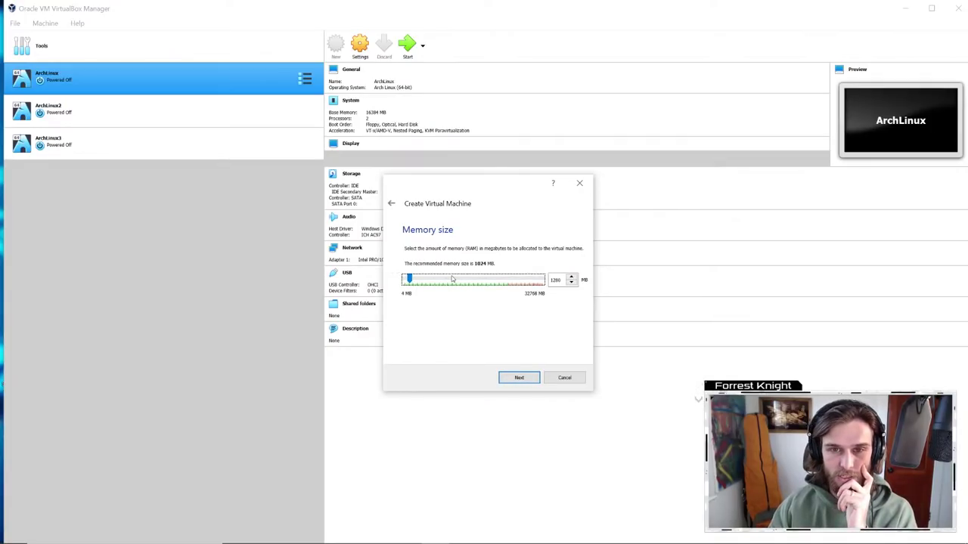
{"action": "left_click_drag", "start_coordinate": [499, 281], "coordinate": [499, 280]}
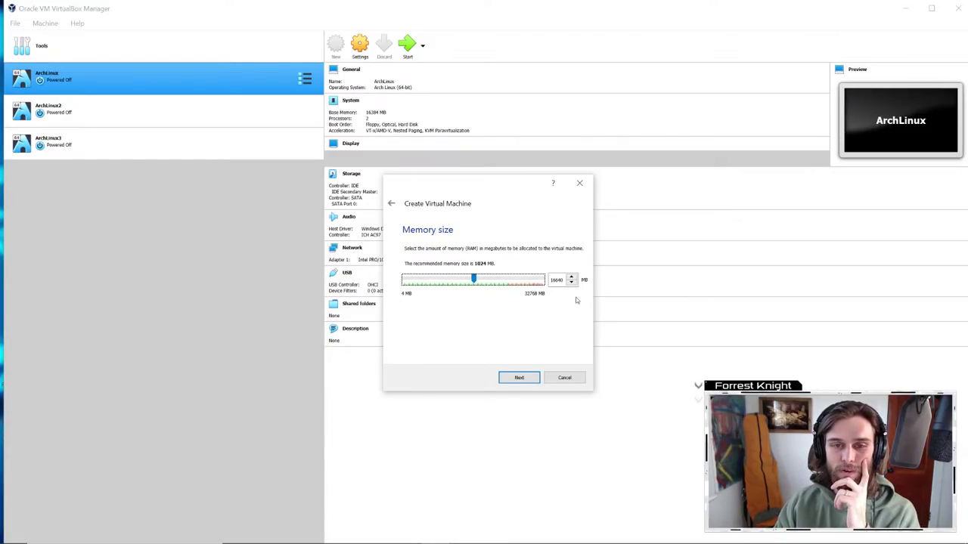
{"action": "key", "text": "Left"}
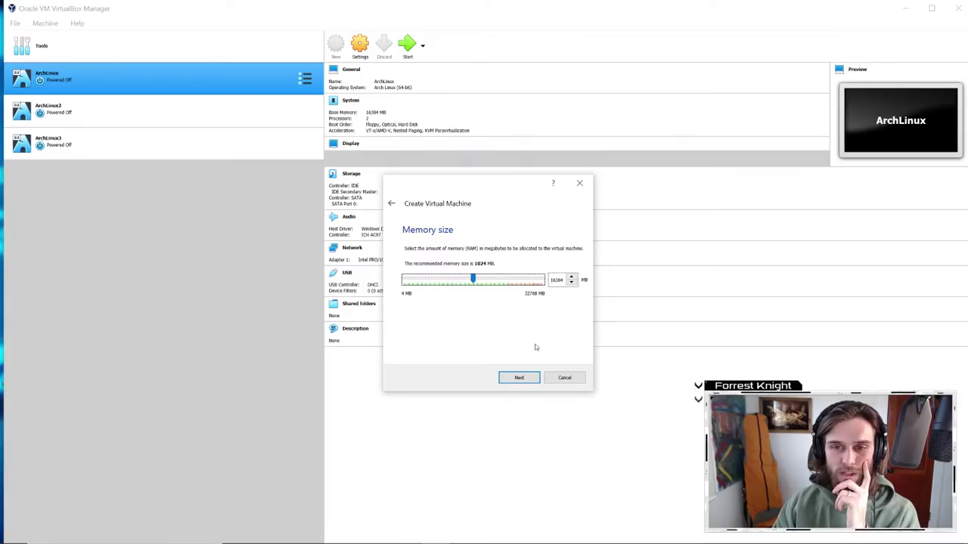
{"action": "left_click", "coordinate": [518, 379]}
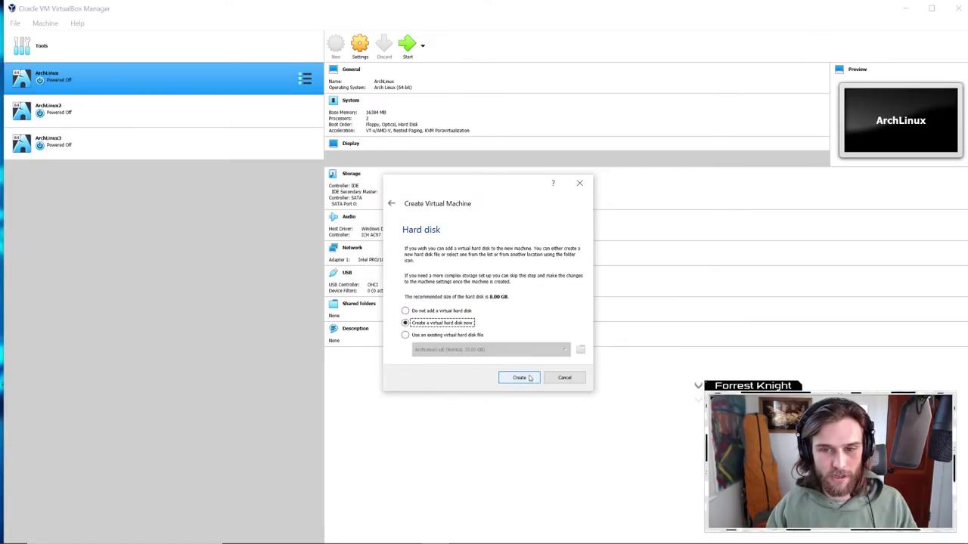
{"action": "left_click", "coordinate": [564, 378]}
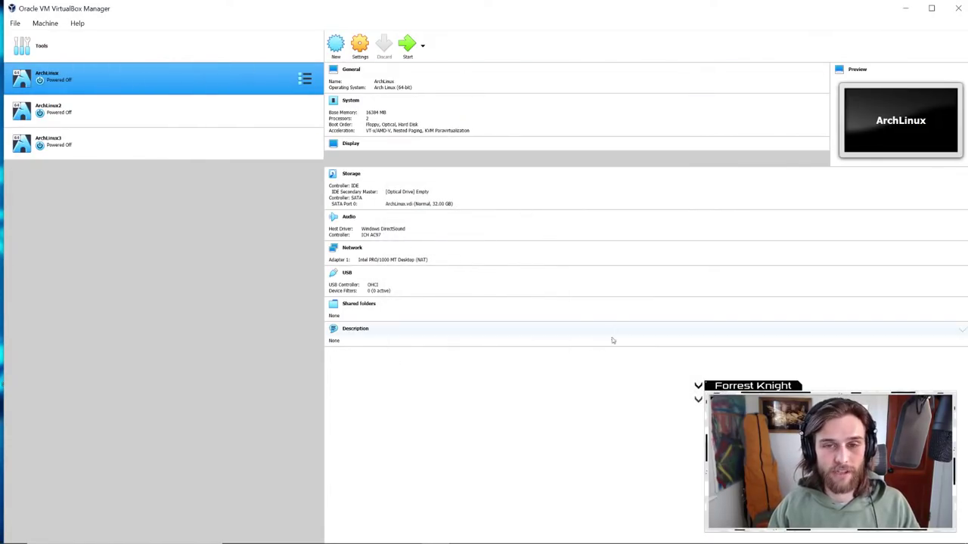
- Try a display resolution of 1920 × 1080 in the Windows display settings and revert to the previous settings
{"action": "key", "text": "alt+Tab"}
{"action": "left_click", "coordinate": [478, 288]}
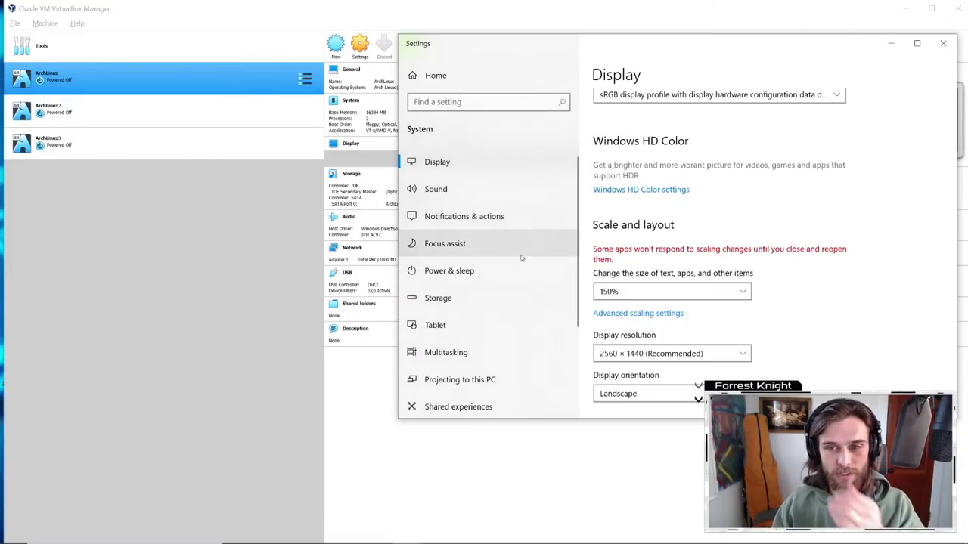
{"action": "left_click", "coordinate": [673, 353]}
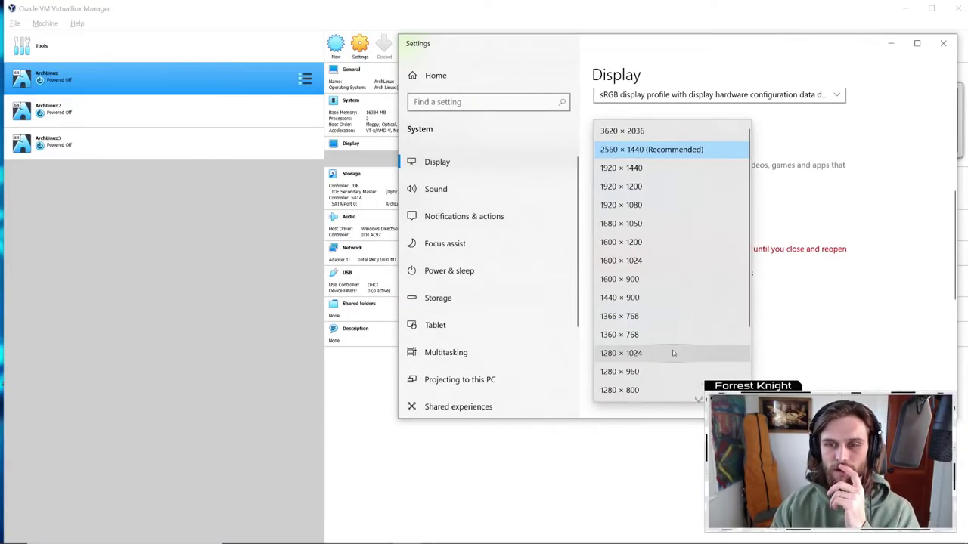
{"action": "left_click", "coordinate": [628, 206]}
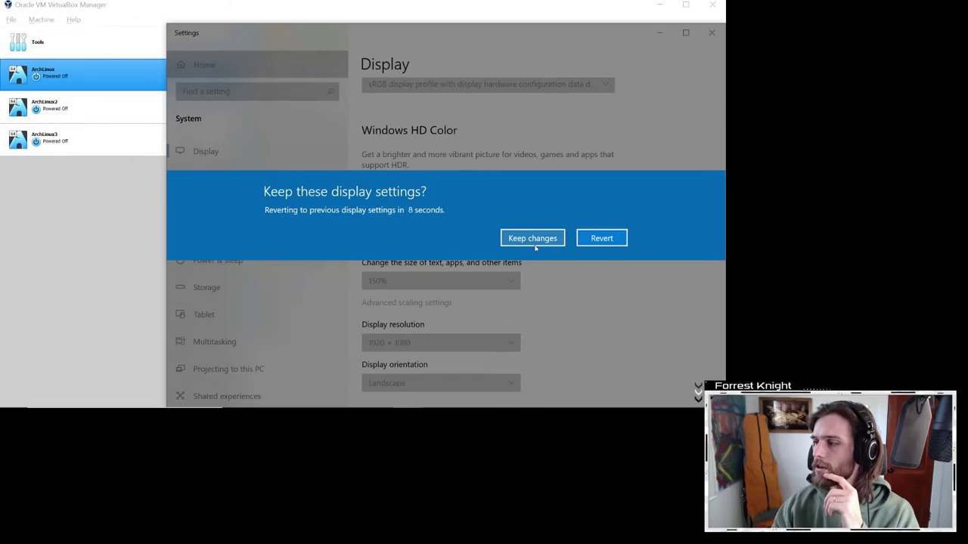
{"action": "left_click", "coordinate": [621, 240]}
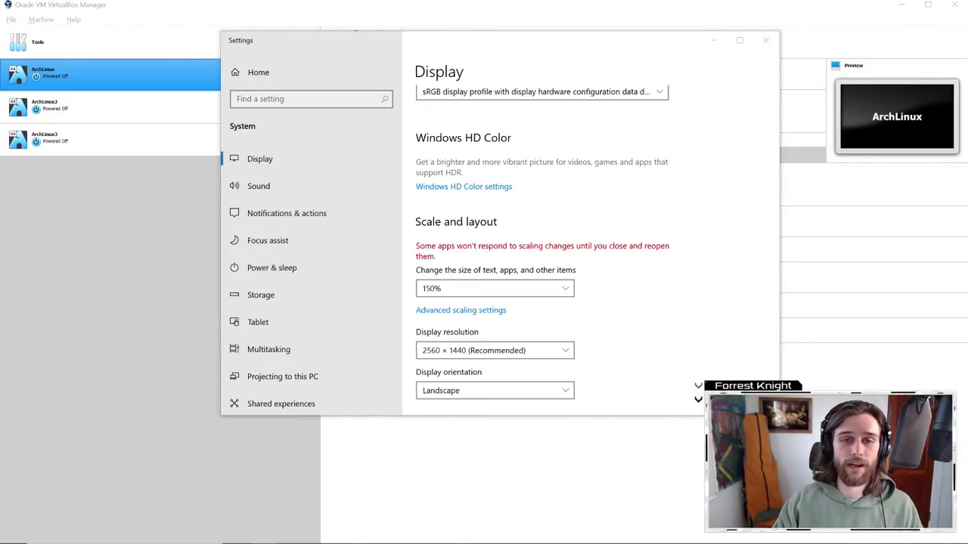
{"action": "scroll", "coordinate": [703, 262], "scroll_direction": "up", "scroll_amount": 5}
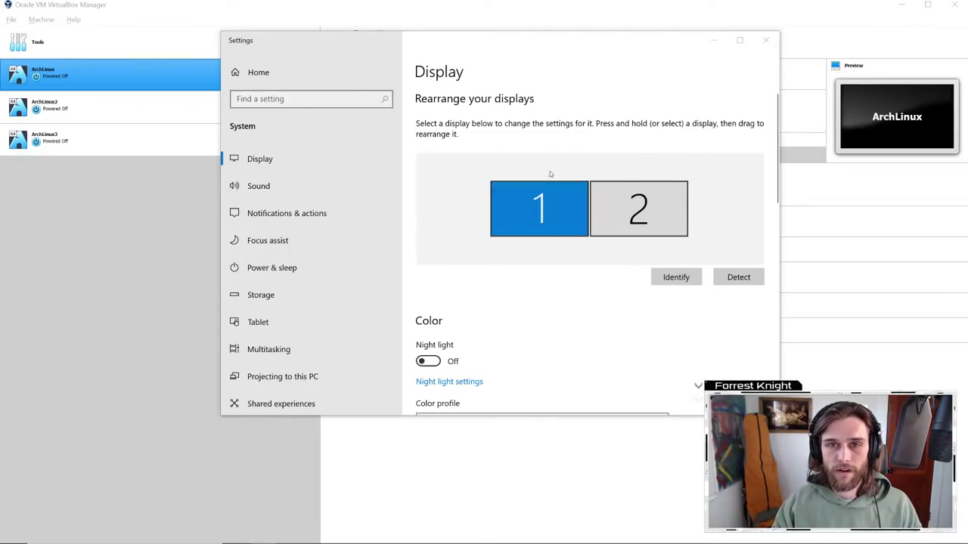
{"action": "scroll", "coordinate": [595, 217], "scroll_direction": "down", "scroll_amount": 5}
{"action": "scroll", "coordinate": [511, 242], "scroll_direction": "down", "scroll_amount": 3}
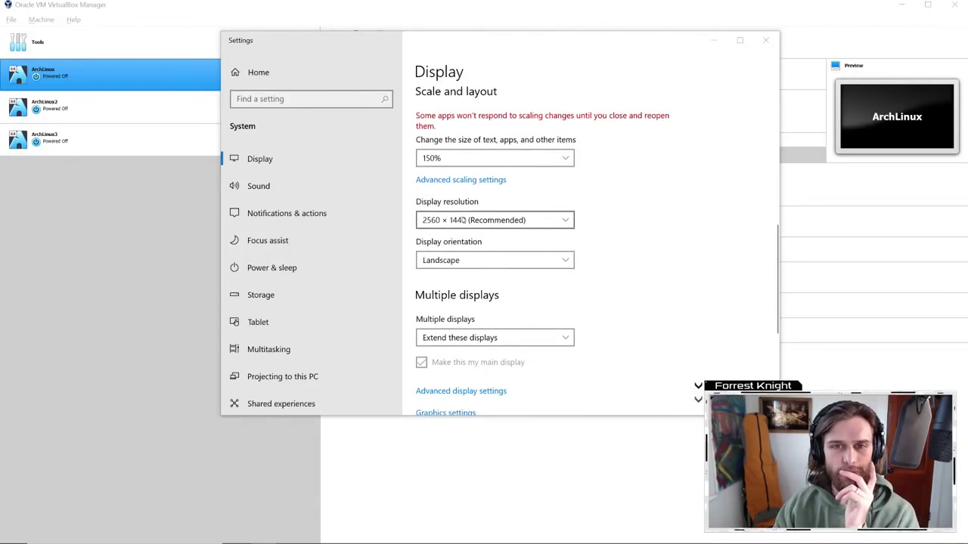
{"action": "left_click", "coordinate": [464, 219]}
{"action": "left_click", "coordinate": [740, 214]}
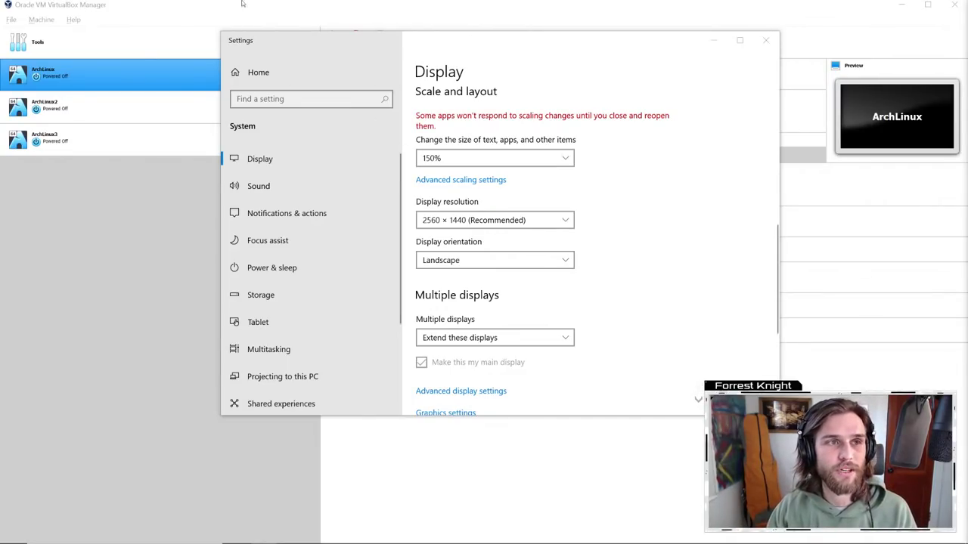
{"action": "left_click", "coordinate": [107, 4]}
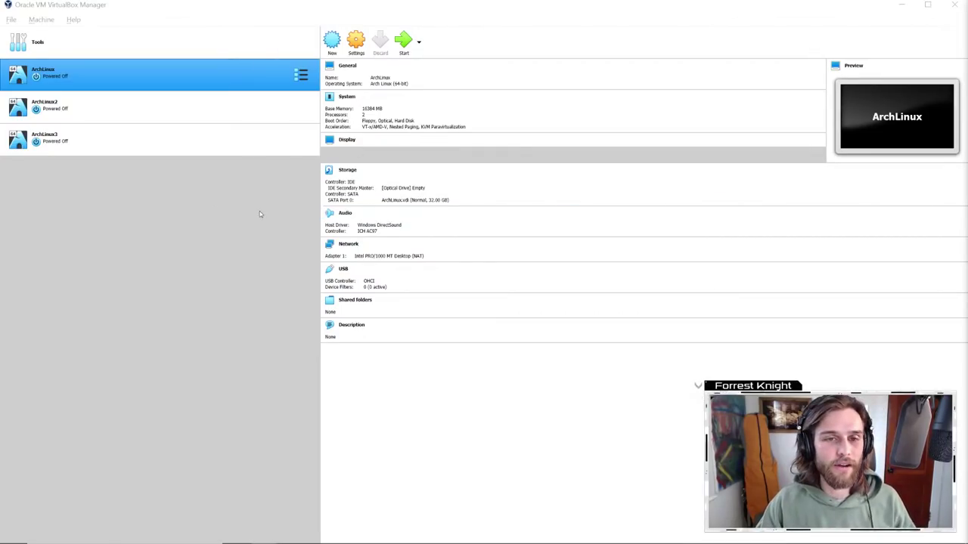
- Set the Windows display resolution to 1920 × 1080, keep the change and close Settings
{"action": "key", "text": "alt+Tab"}
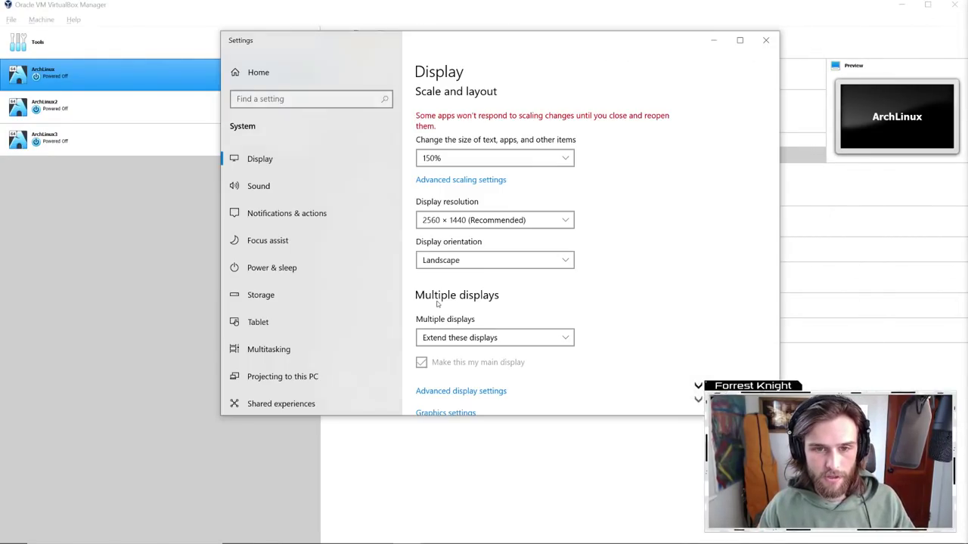
{"action": "left_click", "coordinate": [529, 220]}
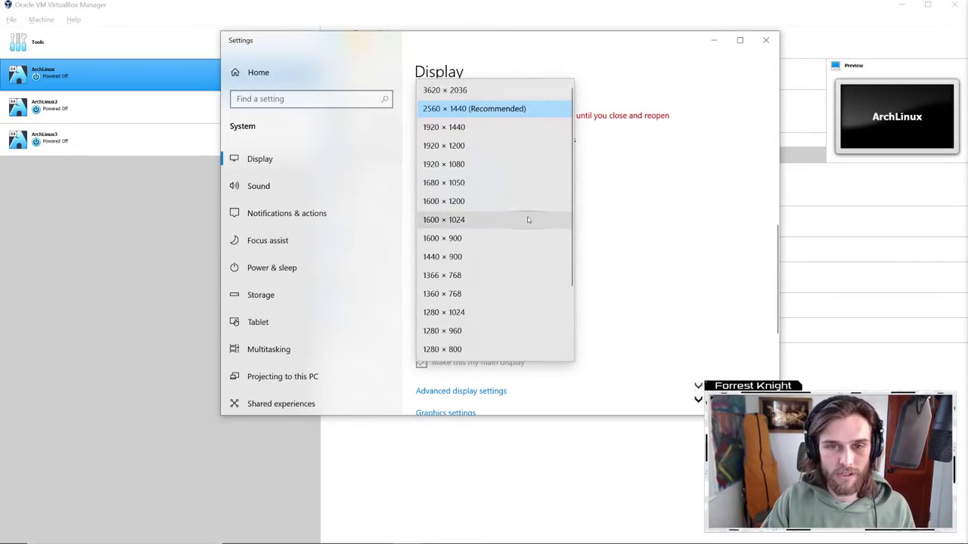
{"action": "left_click", "coordinate": [446, 164]}
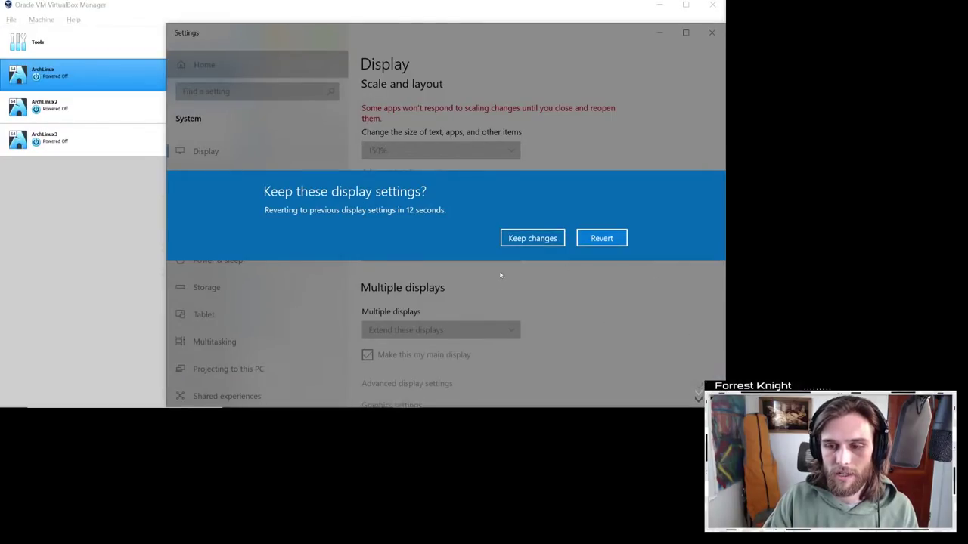
{"action": "left_click", "coordinate": [529, 238]}
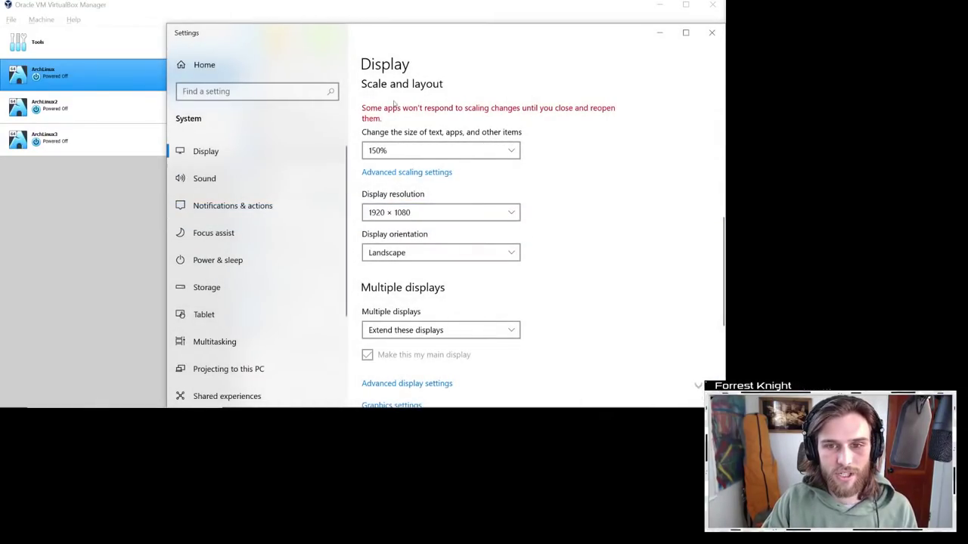
{"action": "left_click", "coordinate": [711, 33]}
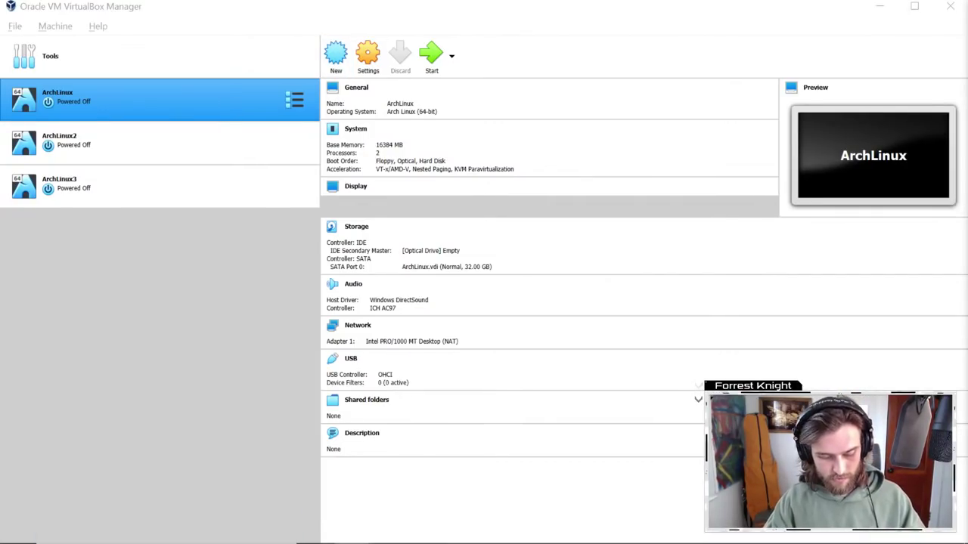
- Launch the Brave browser
{"action": "key", "text": "super"}
{"action": "type", "text": "brav"}
{"action": "key", "text": "Return"}
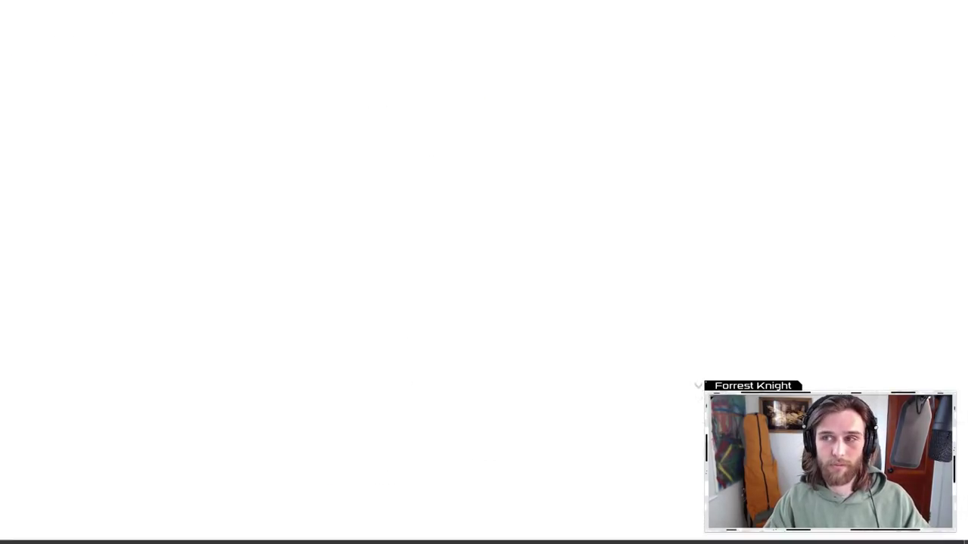
- Search Google for "how to add youtube chat in obs"
{"action": "type", "text": "how to "}
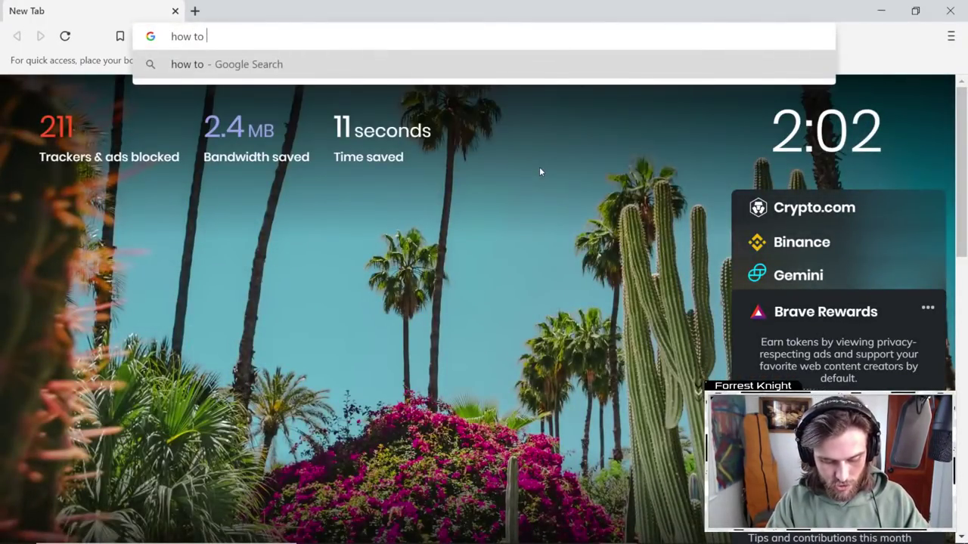
{"action": "type", "text": "add "}
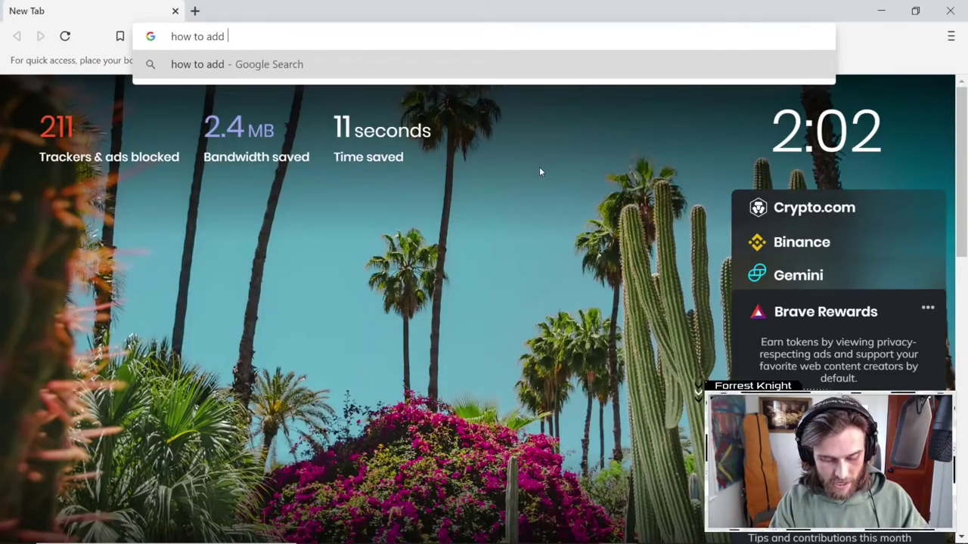
{"action": "type", "text": "chat"}
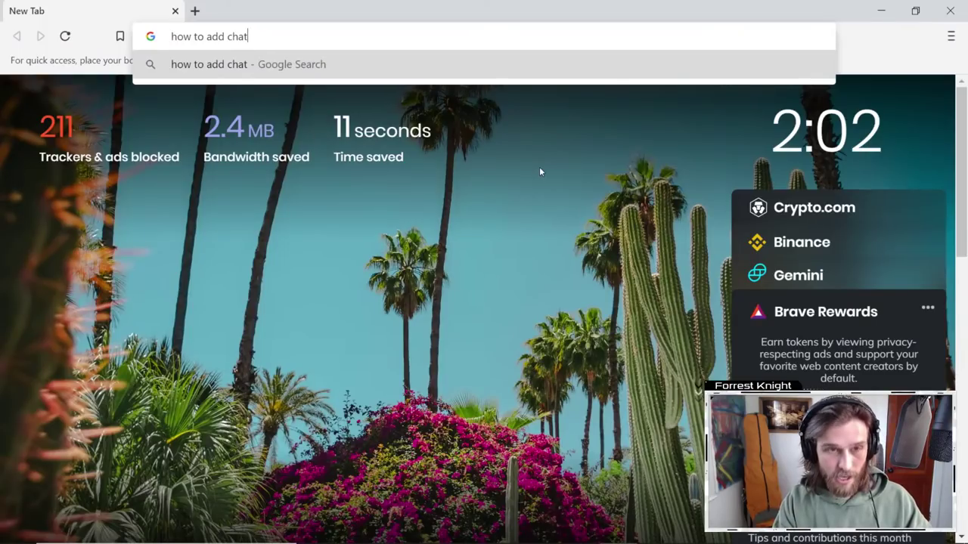
{"action": "key", "text": "BackSpace"}
{"action": "key", "text": "BackSpace"}
{"action": "key", "text": "BackSpace"}
{"action": "key", "text": "BackSpace"}
{"action": "type", "text": "youtube chat in obs"}
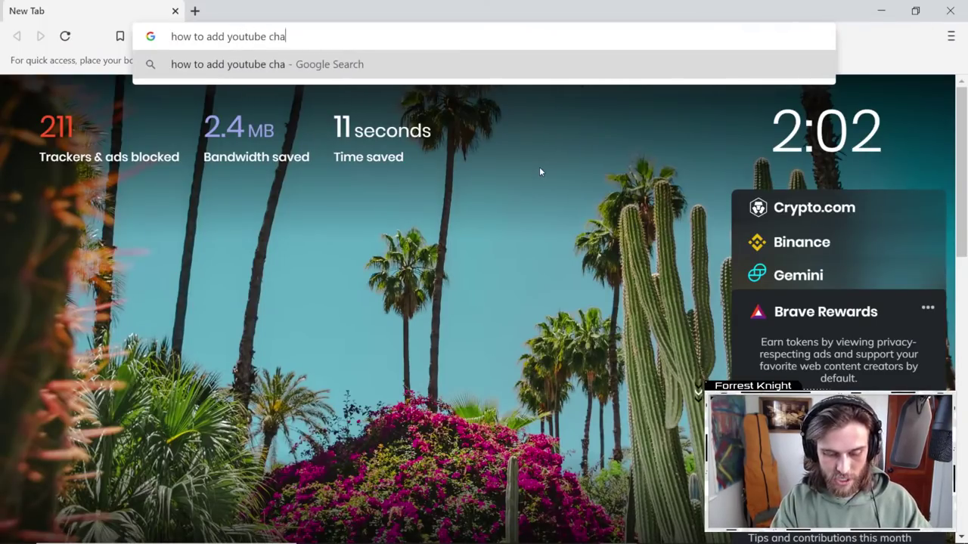
{"action": "key", "text": "Return"}
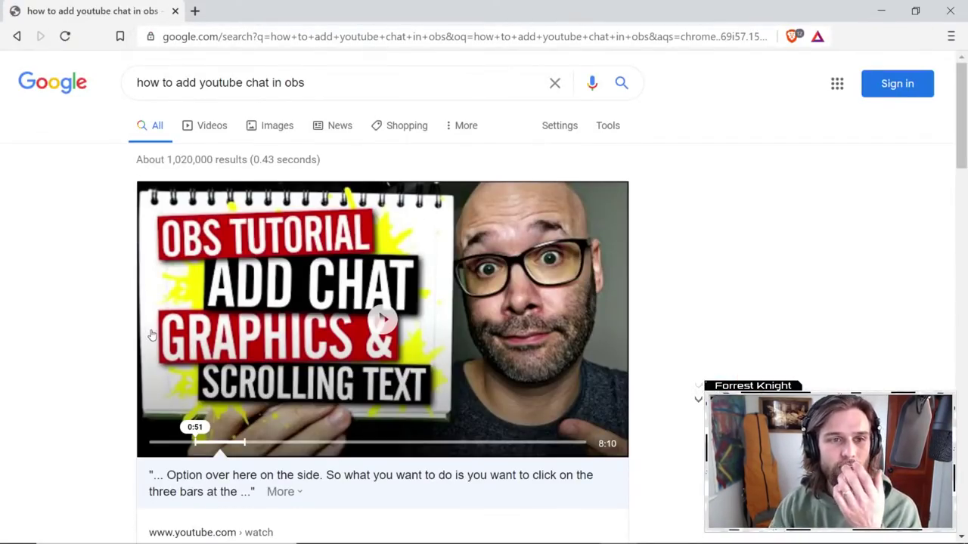
- Open the obsproject.com result on setting up live YouTube chat in a new browser tab
{"action": "scroll", "coordinate": [407, 240], "scroll_direction": "down", "scroll_amount": 8}
{"action": "scroll", "coordinate": [363, 327], "scroll_direction": "down", "scroll_amount": 1}
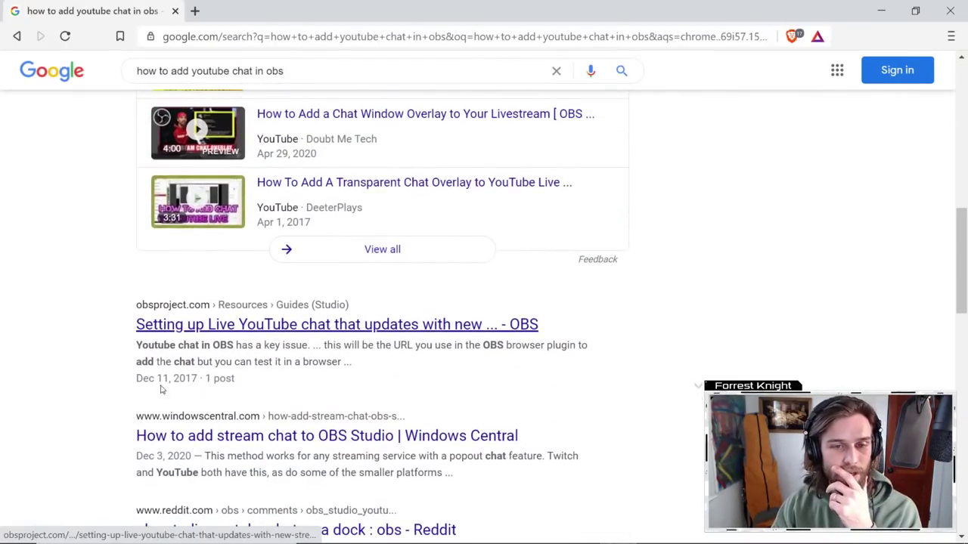
{"action": "middle_click", "coordinate": [362, 328]}
- Open the Windows Central article "How to add stream chat to OBS Studio" and read through its instructions
{"action": "scroll", "coordinate": [363, 327], "scroll_direction": "down", "scroll_amount": 2}
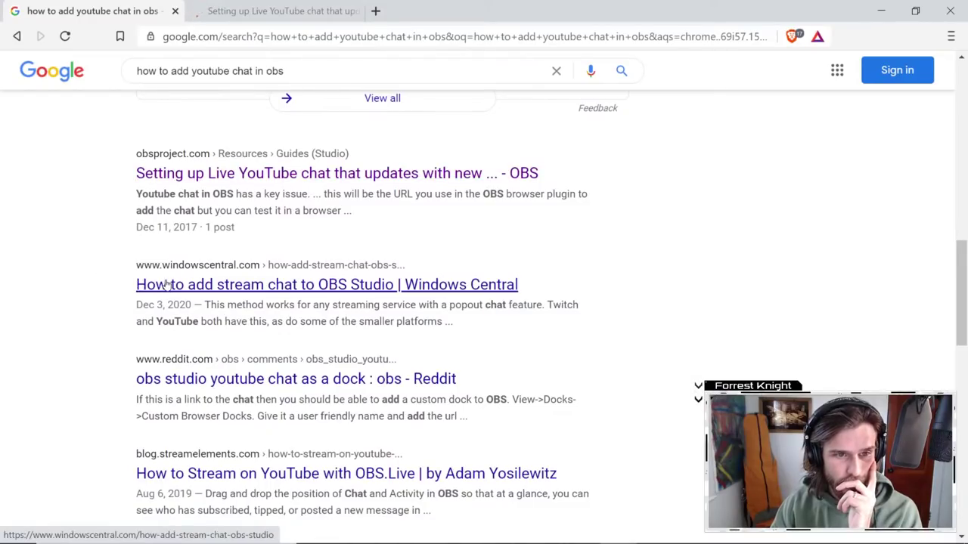
{"action": "left_click", "coordinate": [292, 284]}
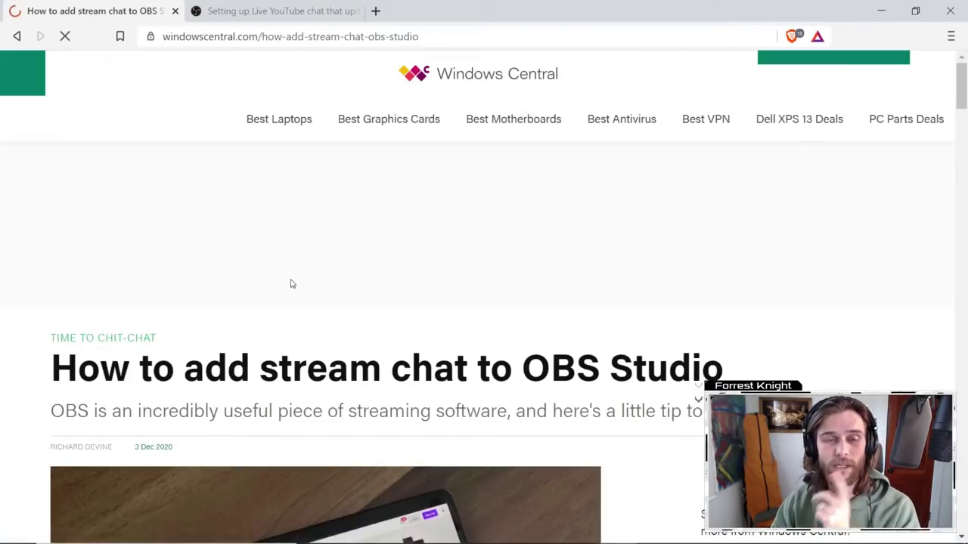
{"action": "scroll", "coordinate": [310, 204], "scroll_direction": "down", "scroll_amount": 6}
{"action": "scroll", "coordinate": [299, 218], "scroll_direction": "down", "scroll_amount": 4}
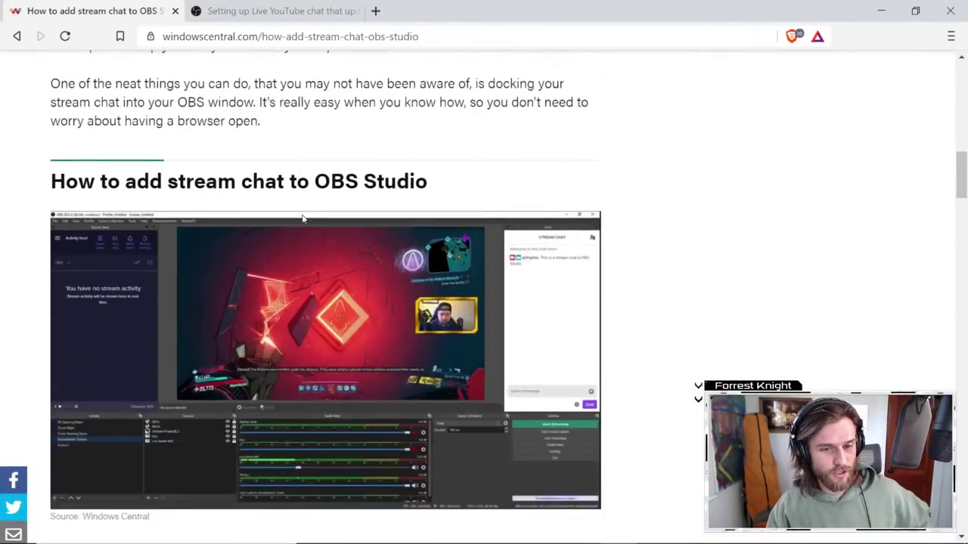
{"action": "scroll", "coordinate": [302, 218], "scroll_direction": "down", "scroll_amount": 3}
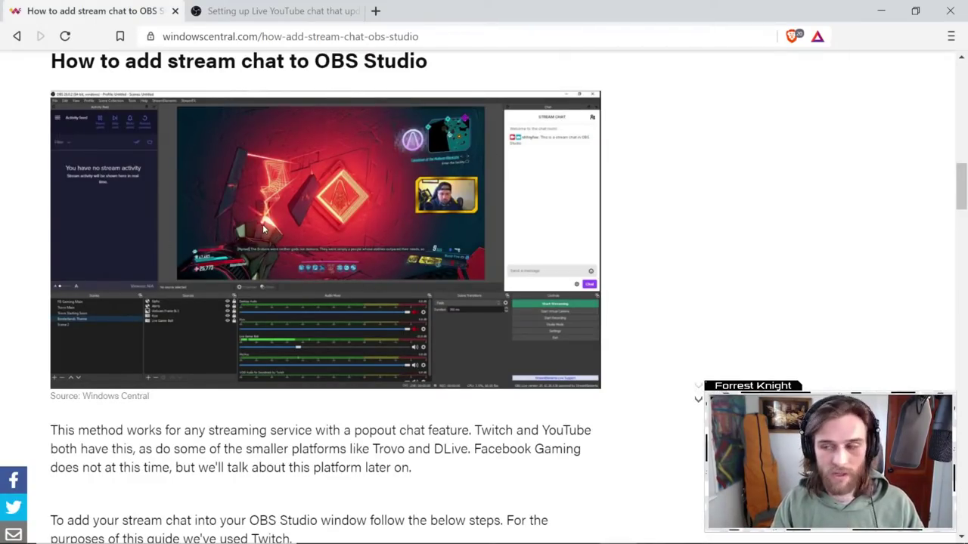
{"action": "scroll", "coordinate": [361, 227], "scroll_direction": "down", "scroll_amount": 5}
{"action": "scroll", "coordinate": [363, 242], "scroll_direction": "down", "scroll_amount": 7}
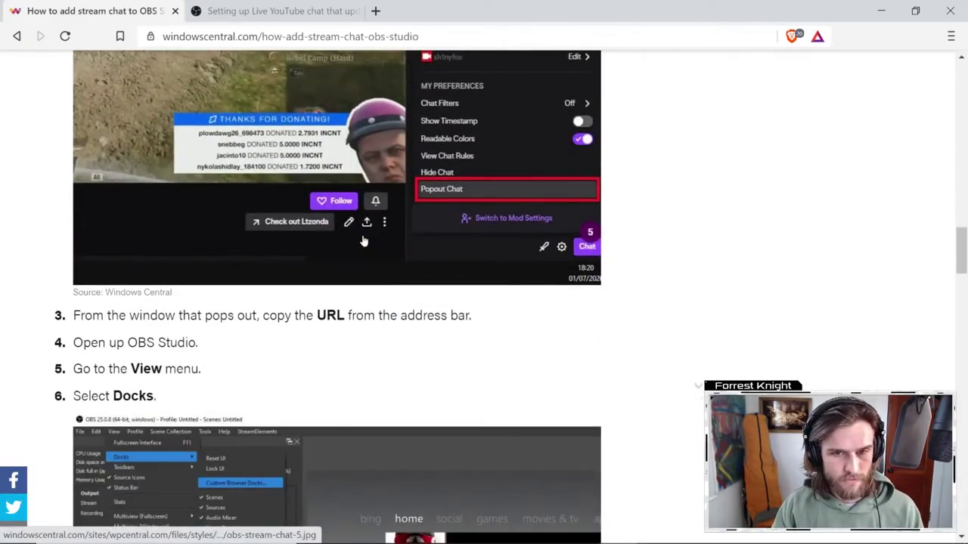
{"action": "scroll", "coordinate": [363, 242], "scroll_direction": "up", "scroll_amount": 10}
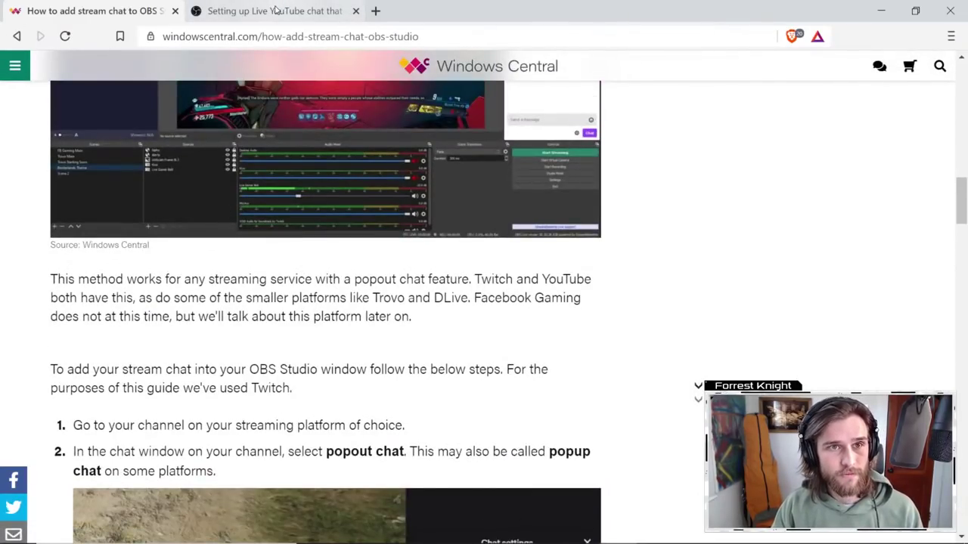
- Switch to the OBS forum guide on live YouTube chat and examine its instructions for the chat URL and browser source
{"action": "left_click", "coordinate": [278, 10]}
{"action": "scroll", "coordinate": [160, 375], "scroll_direction": "down", "scroll_amount": 4}
{"action": "scroll", "coordinate": [159, 374], "scroll_direction": "down", "scroll_amount": 5}
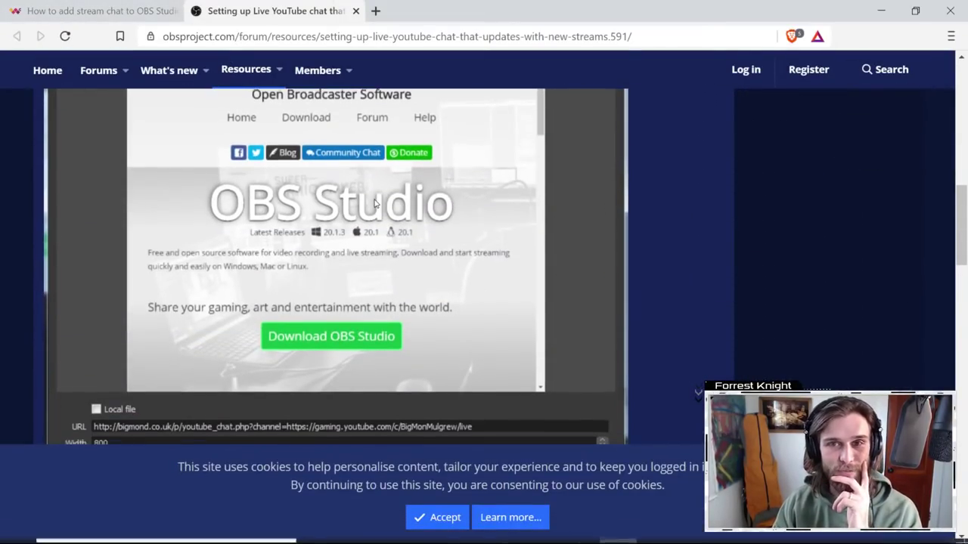
{"action": "scroll", "coordinate": [388, 202], "scroll_direction": "up", "scroll_amount": 4}
{"action": "scroll", "coordinate": [388, 203], "scroll_direction": "up", "scroll_amount": 1}
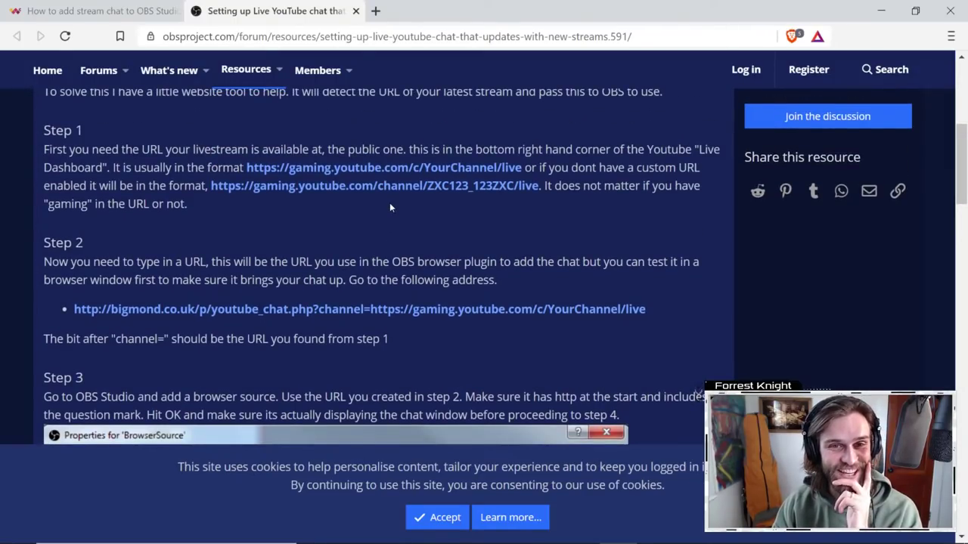
{"action": "scroll", "coordinate": [391, 203], "scroll_direction": "down", "scroll_amount": 1}
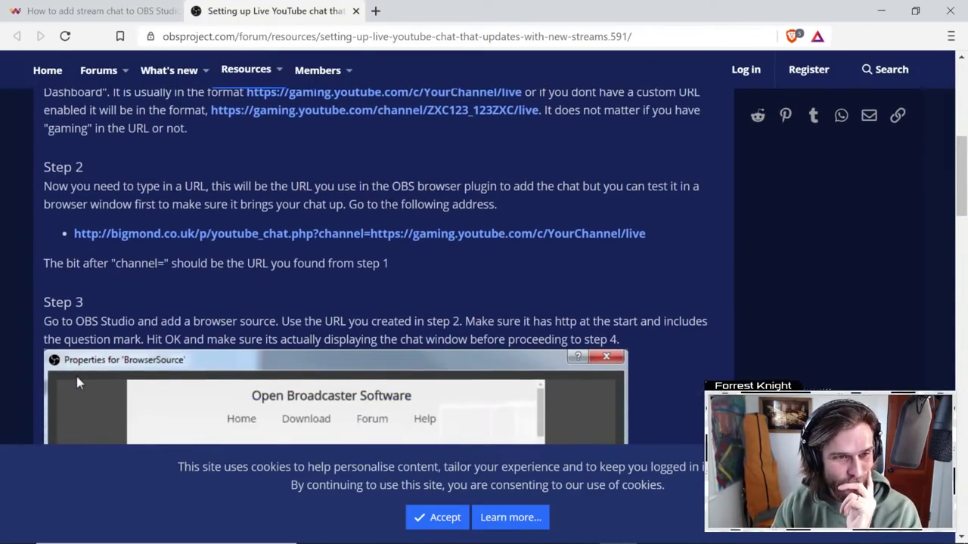
{"action": "scroll", "coordinate": [390, 202], "scroll_direction": "down", "scroll_amount": 2}
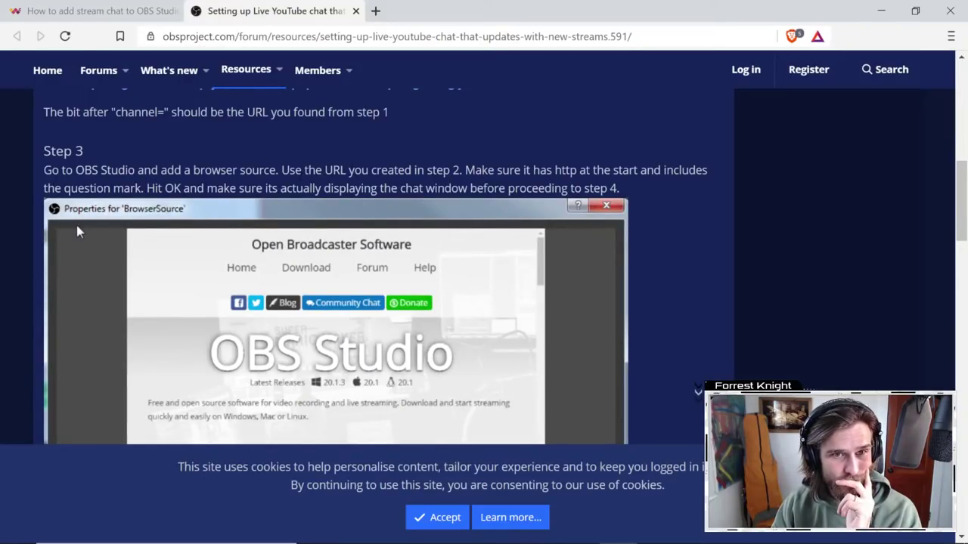
{"action": "scroll", "coordinate": [441, 172], "scroll_direction": "down", "scroll_amount": 1}
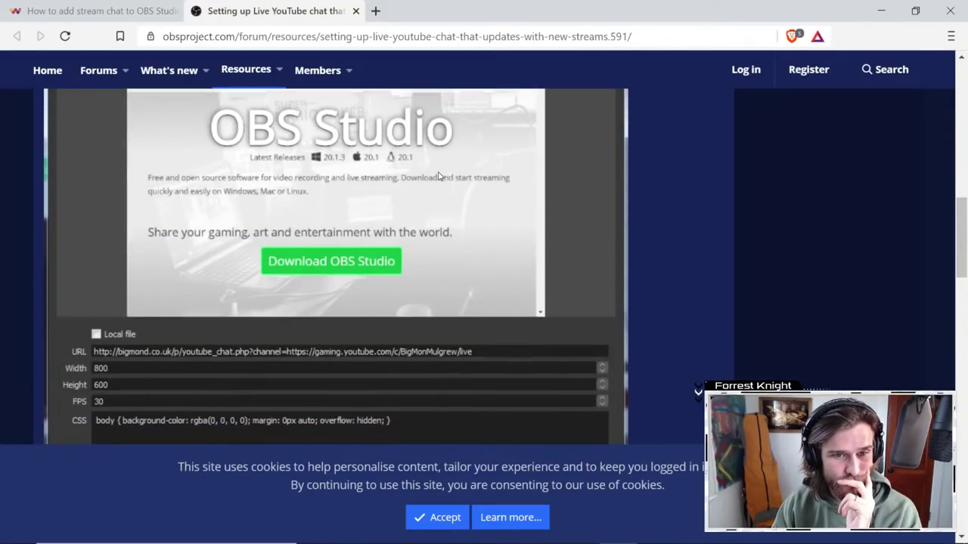
{"action": "scroll", "coordinate": [439, 176], "scroll_direction": "down", "scroll_amount": 2}
{"action": "scroll", "coordinate": [439, 175], "scroll_direction": "down", "scroll_amount": 1}
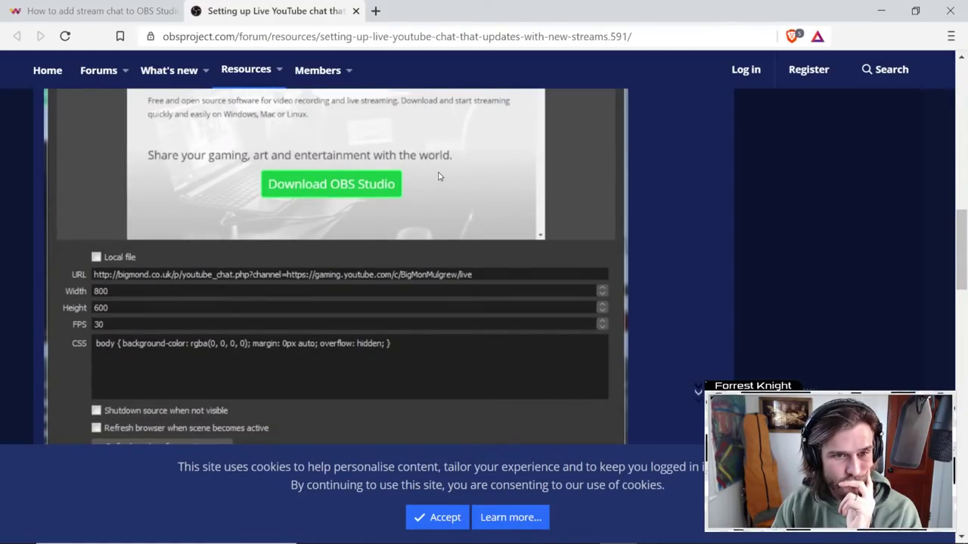
{"action": "scroll", "coordinate": [451, 283], "scroll_direction": "up", "scroll_amount": 4}
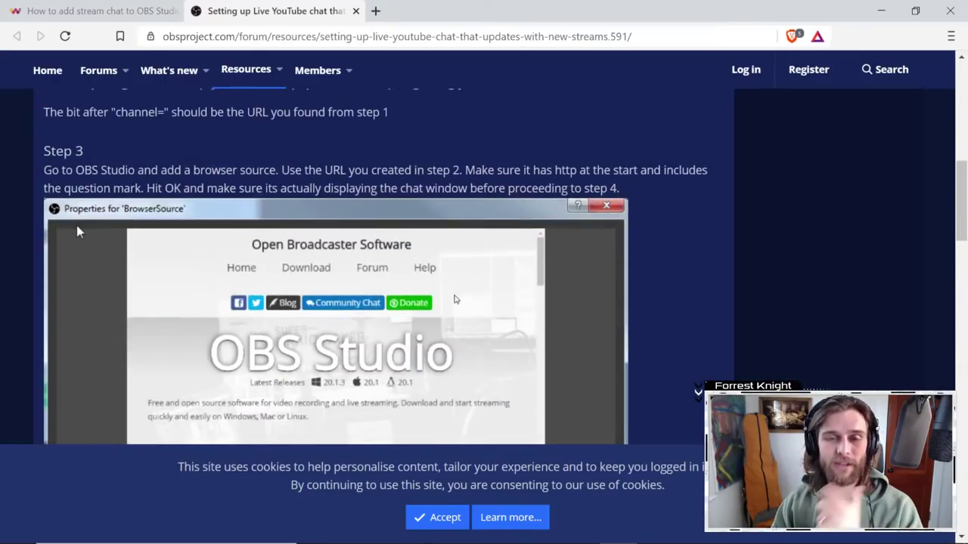
{"action": "scroll", "coordinate": [454, 299], "scroll_direction": "up", "scroll_amount": 3}
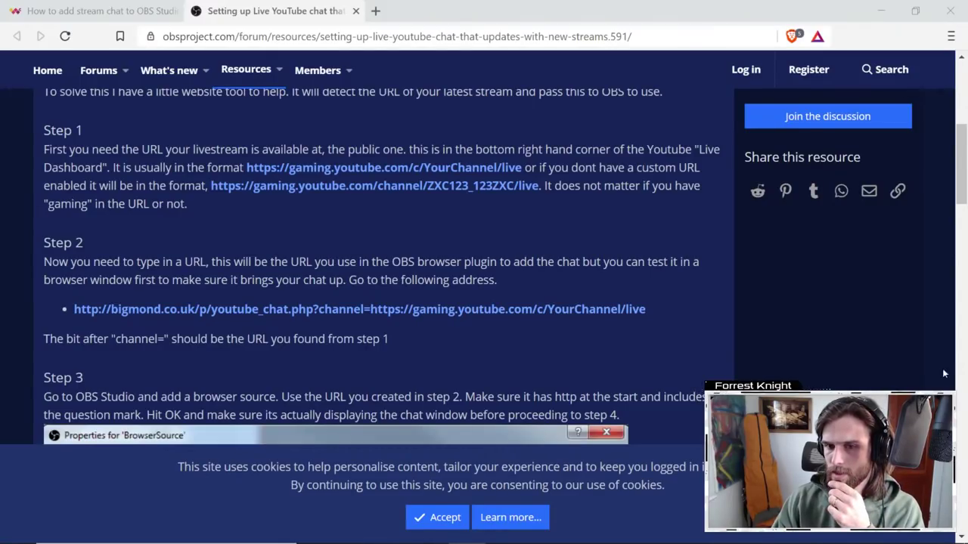
{"action": "scroll", "coordinate": [527, 226], "scroll_direction": "up", "scroll_amount": 2}
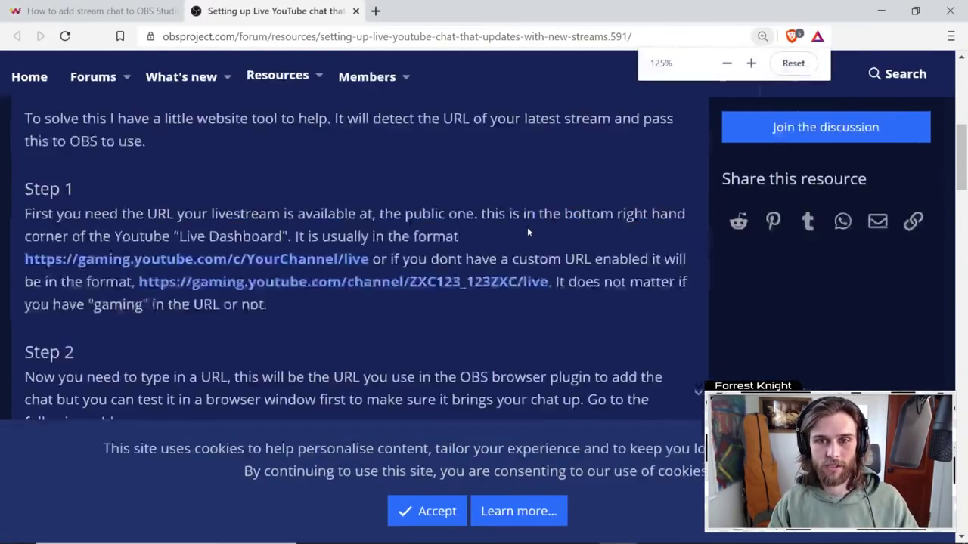
{"action": "scroll", "coordinate": [526, 227], "scroll_direction": "down", "scroll_amount": 7}
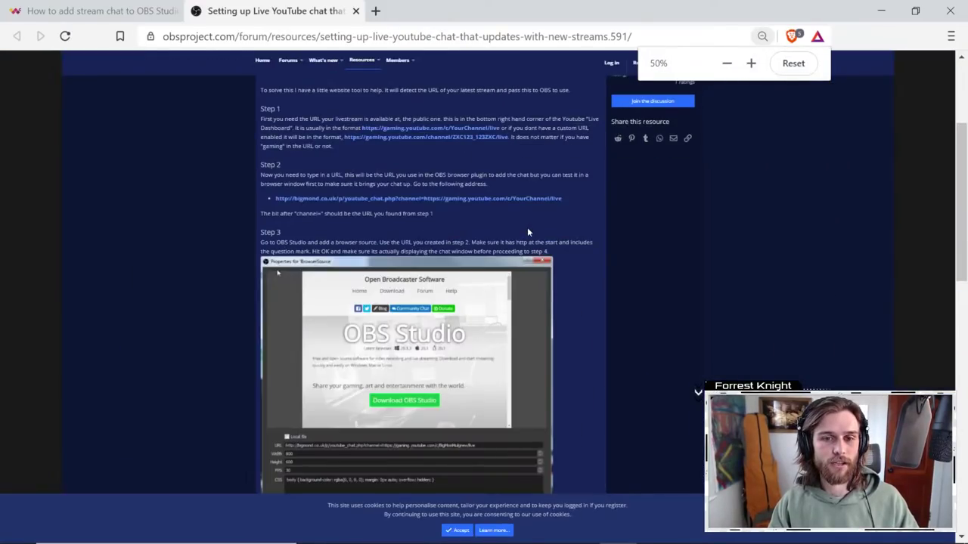
{"action": "scroll", "coordinate": [528, 232], "scroll_direction": "up", "scroll_amount": 5}
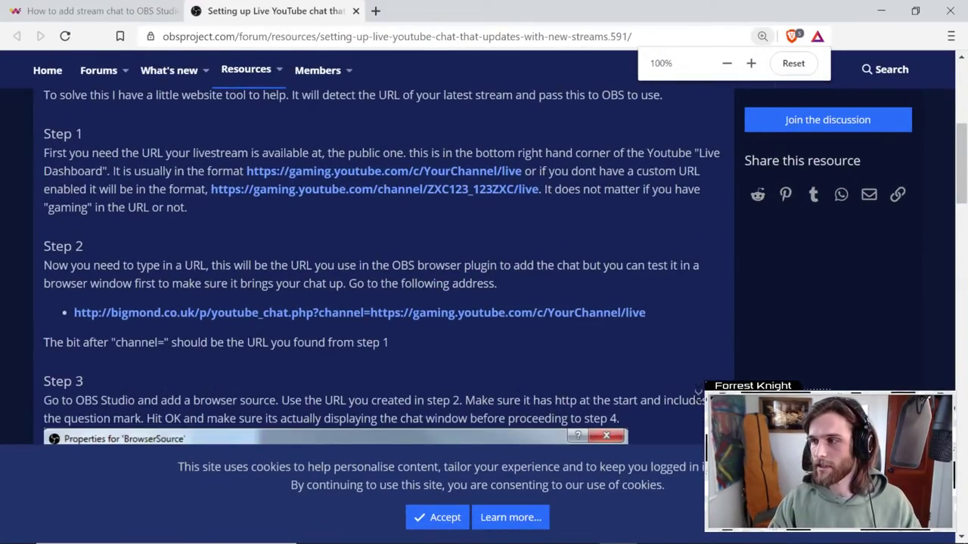